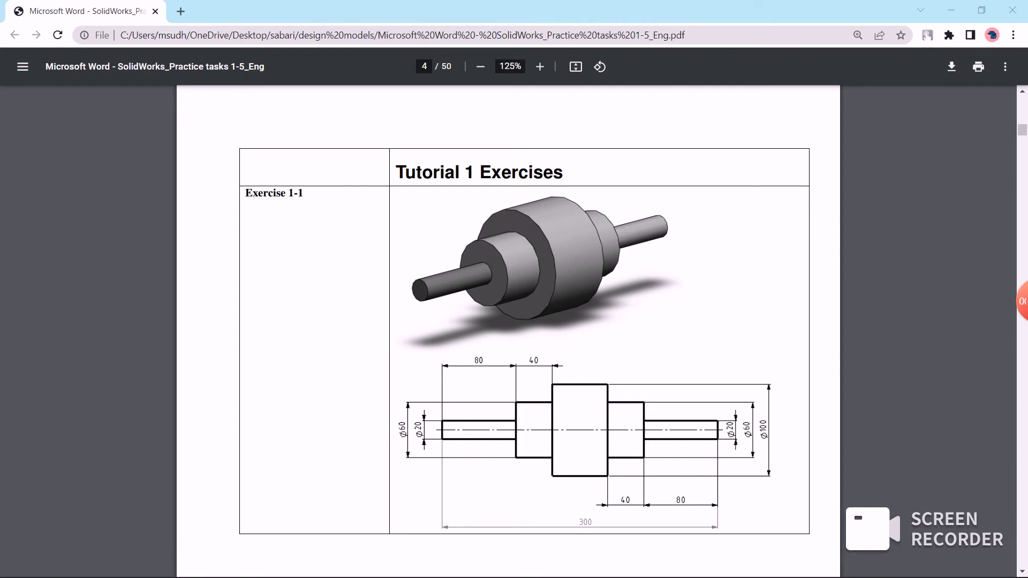
# After reviewing the Exercise 1-1 shaft drawing in Chrome, switch to SOLIDWORKS.
pyautogui.click(705, 562)
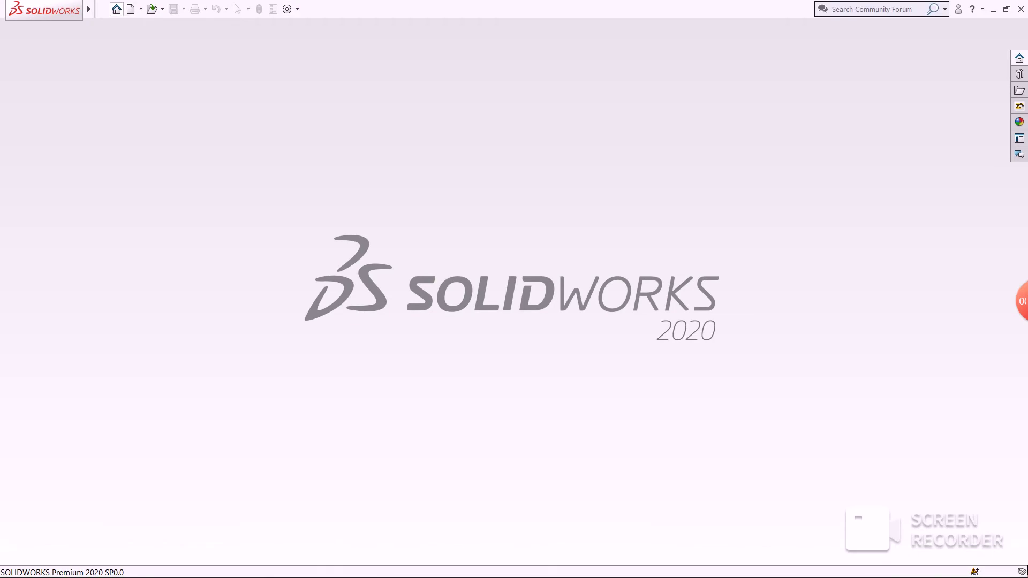
# Create new part Part2 and switch its unit system to CGS.
pyautogui.click(116, 9)
pyautogui.press('Escape')
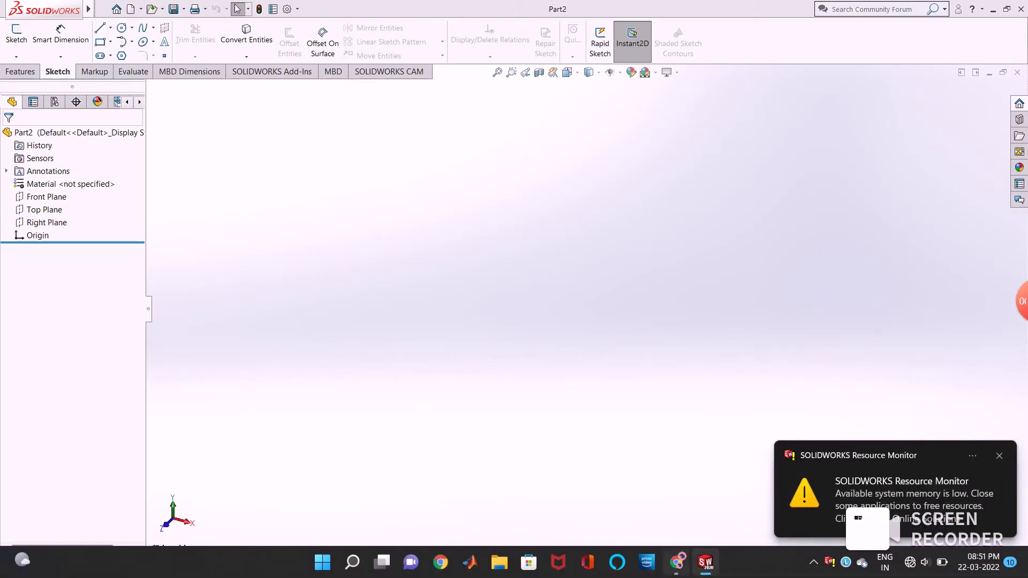
pyautogui.click(676, 560)
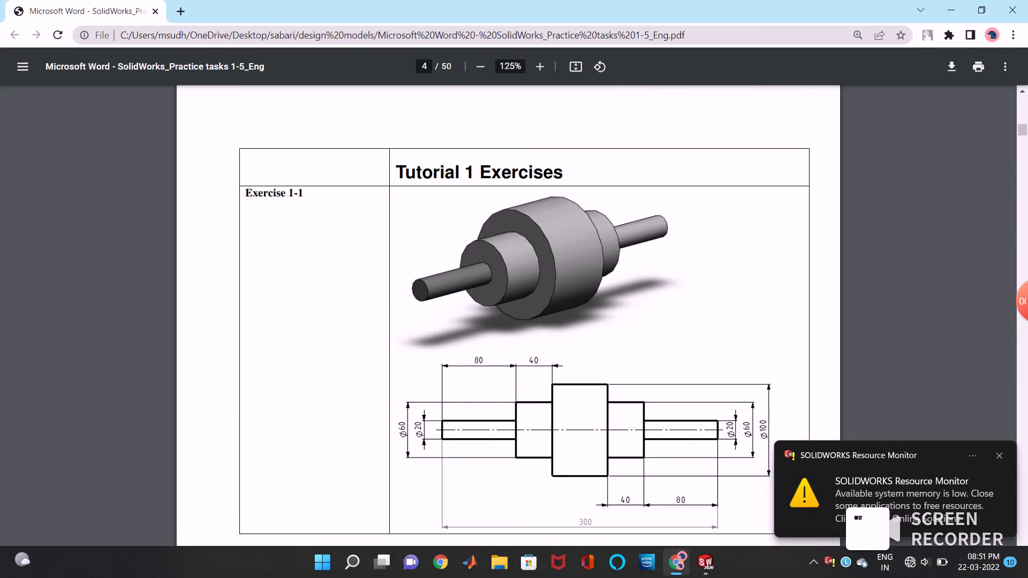
pyautogui.click(705, 561)
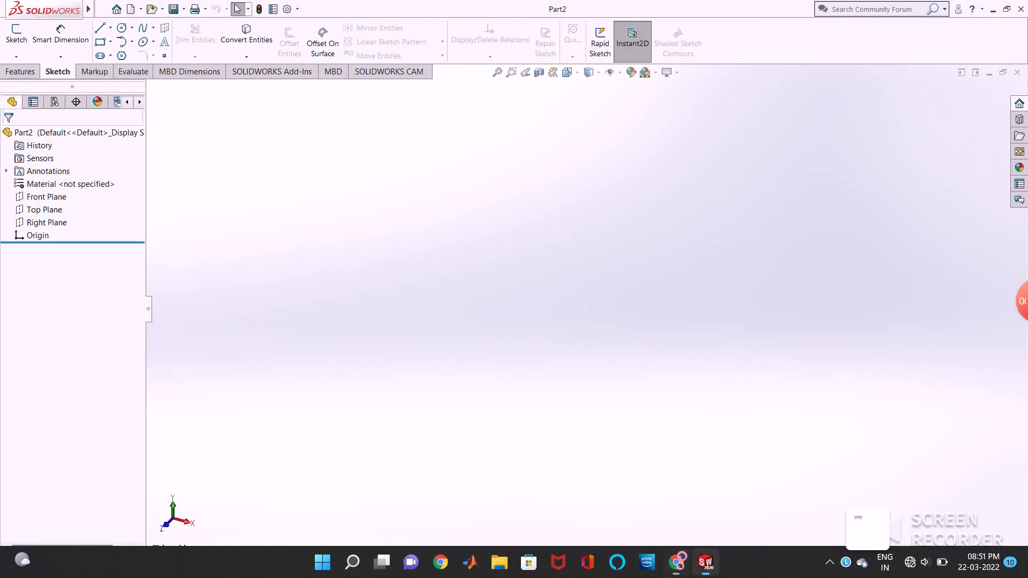
pyautogui.click(974, 572)
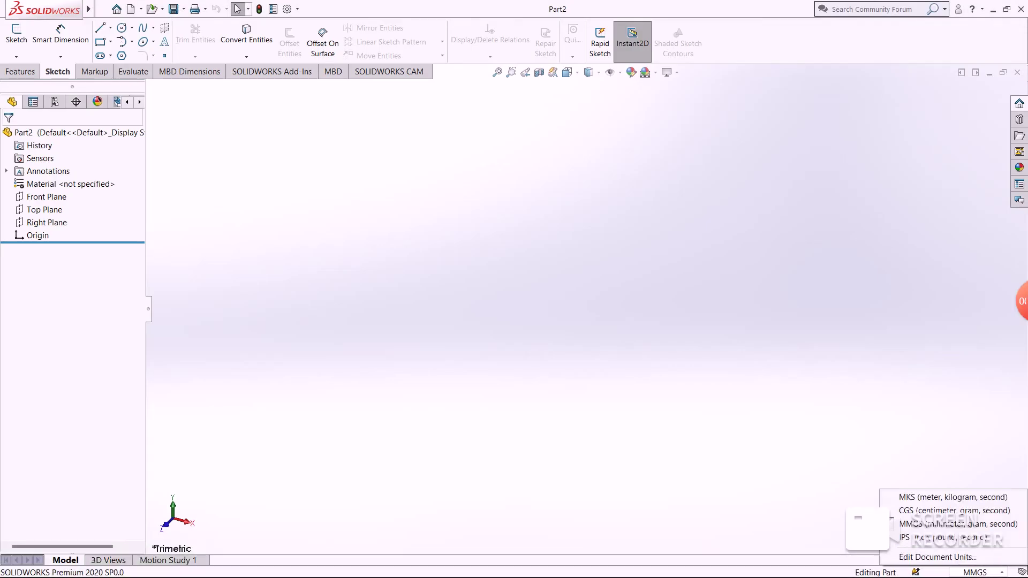
pyautogui.click(921, 509)
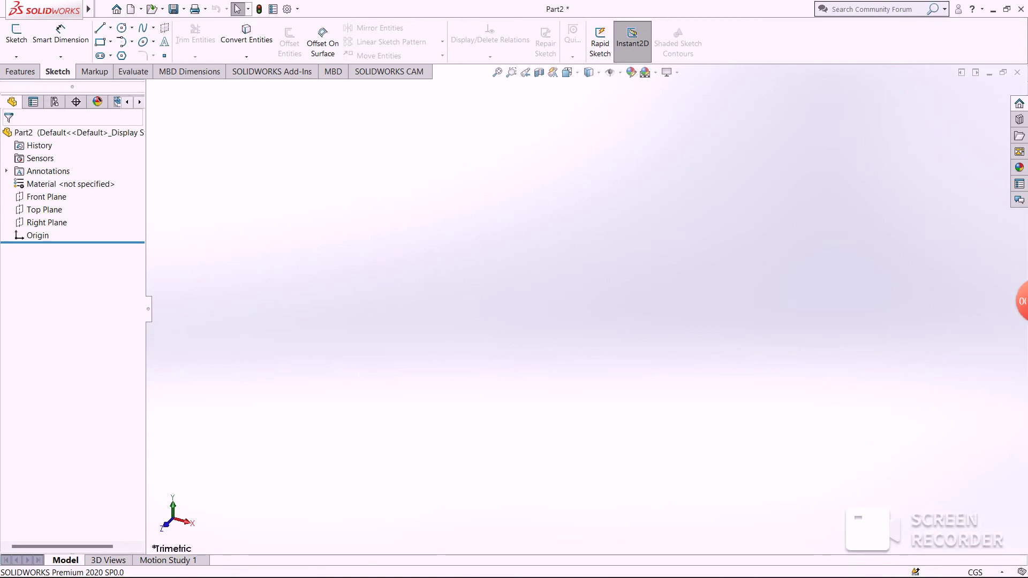
pyautogui.click(47, 196)
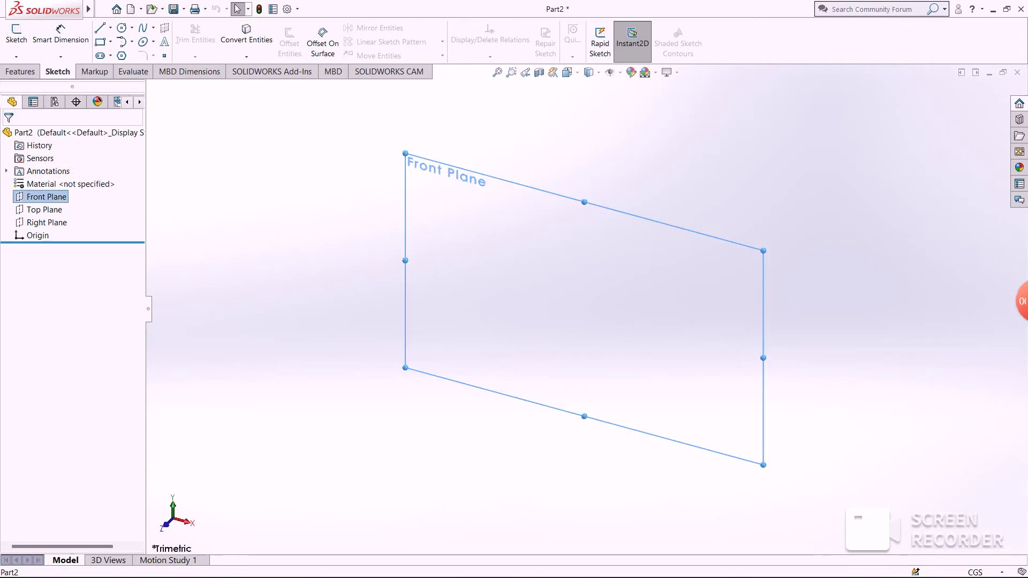
# On the Front Plane, viewed Normal To, sketch a circle centred on the origin.
pyautogui.rightClick(52, 197)
pyautogui.click(112, 182)
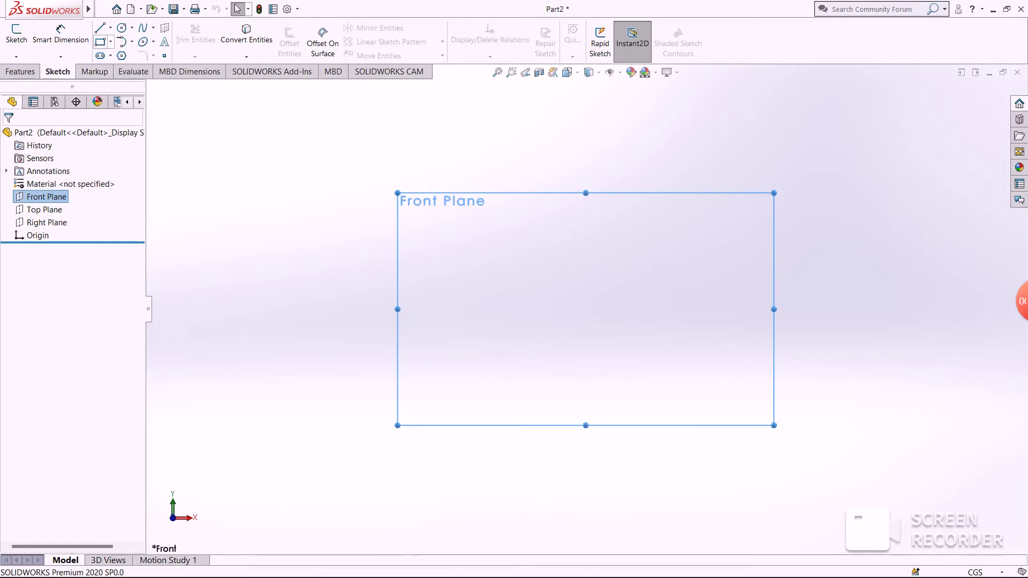
pyautogui.click(131, 28)
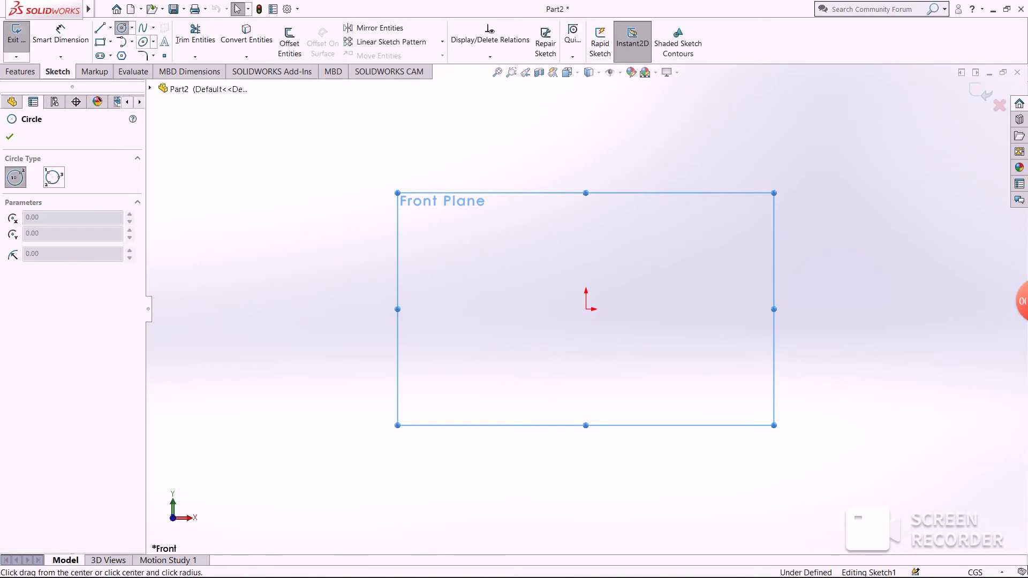
pyautogui.click(585, 309)
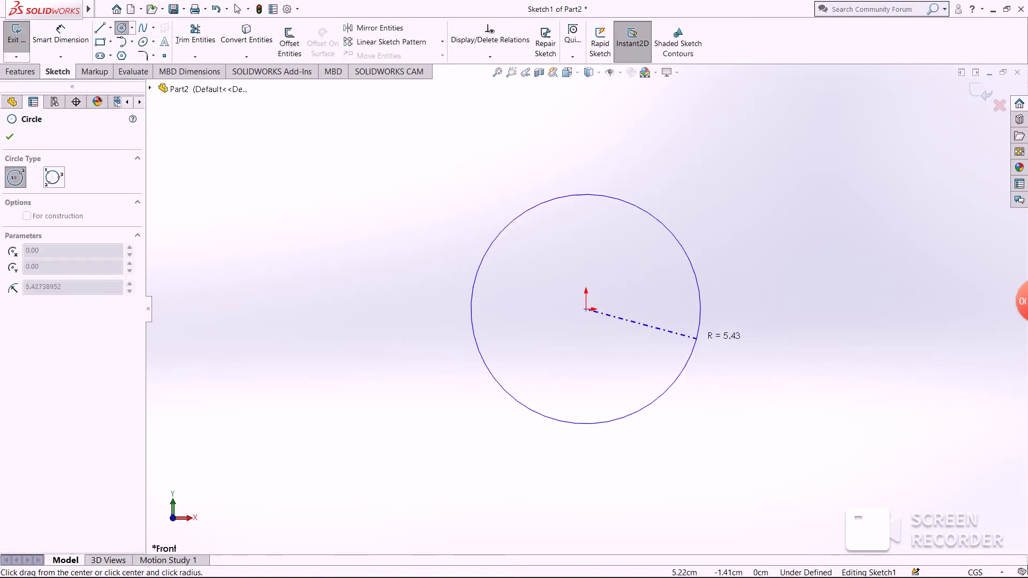
pyautogui.click(659, 309)
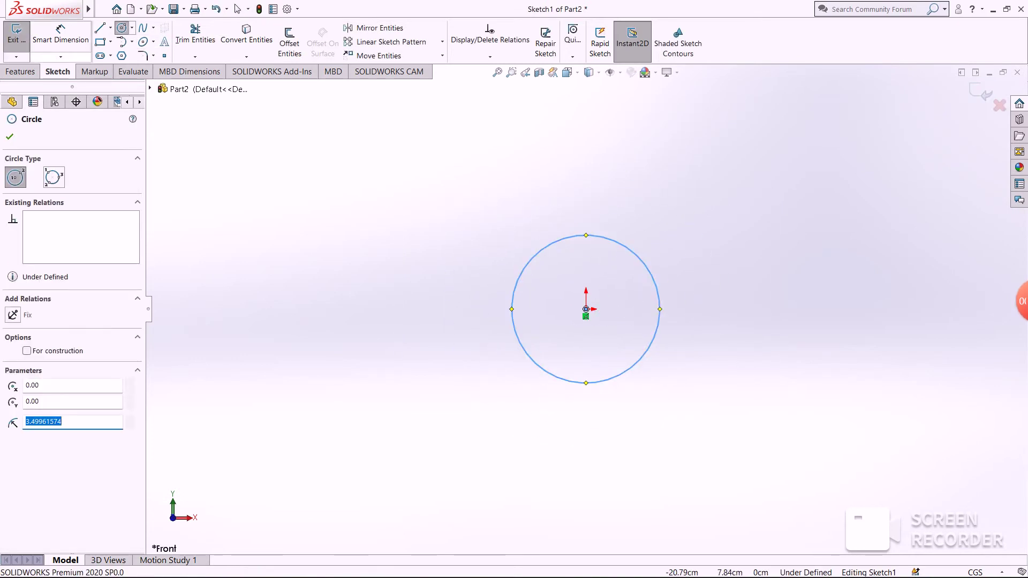
pyautogui.click(61, 37)
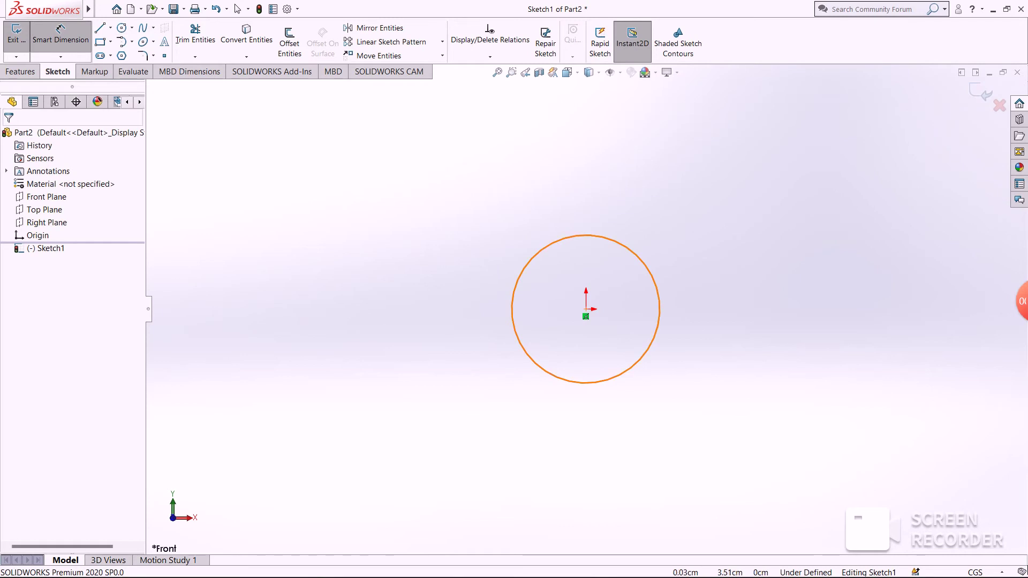
# Dimension the sketched circle's diameter to 60.
pyautogui.click(586, 235)
pyautogui.click(777, 250)
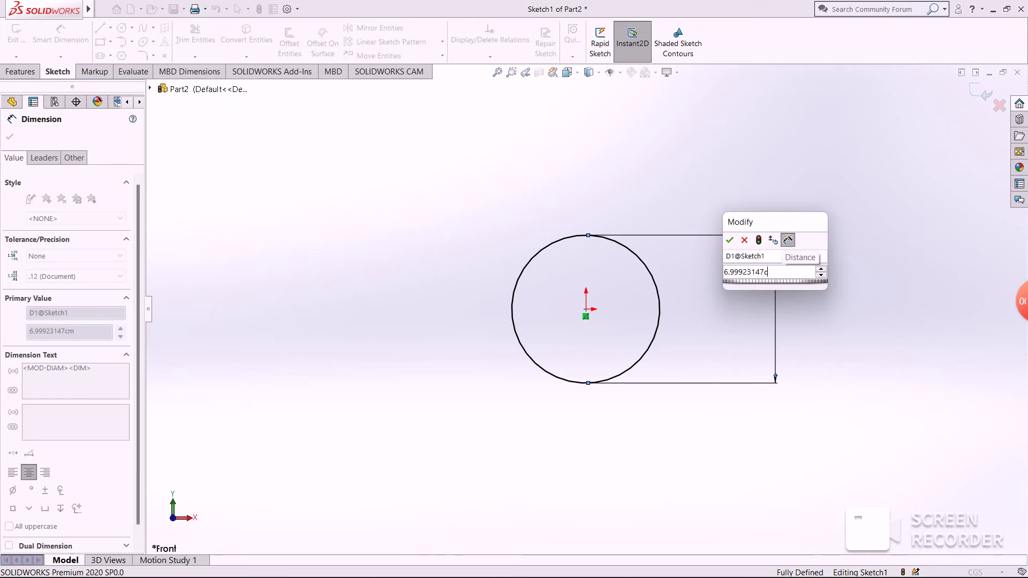
pyautogui.press('BackSpace')
pyautogui.press('BackSpace')
pyautogui.press('BackSpace')
pyautogui.press('BackSpace')
pyautogui.write('=')
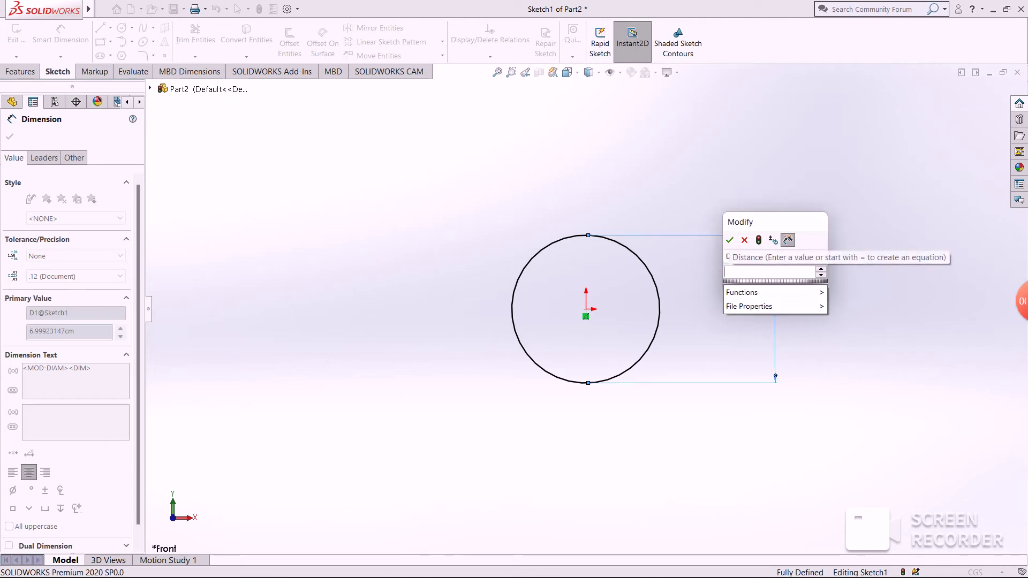
pyautogui.write('60')
pyautogui.press('Return')
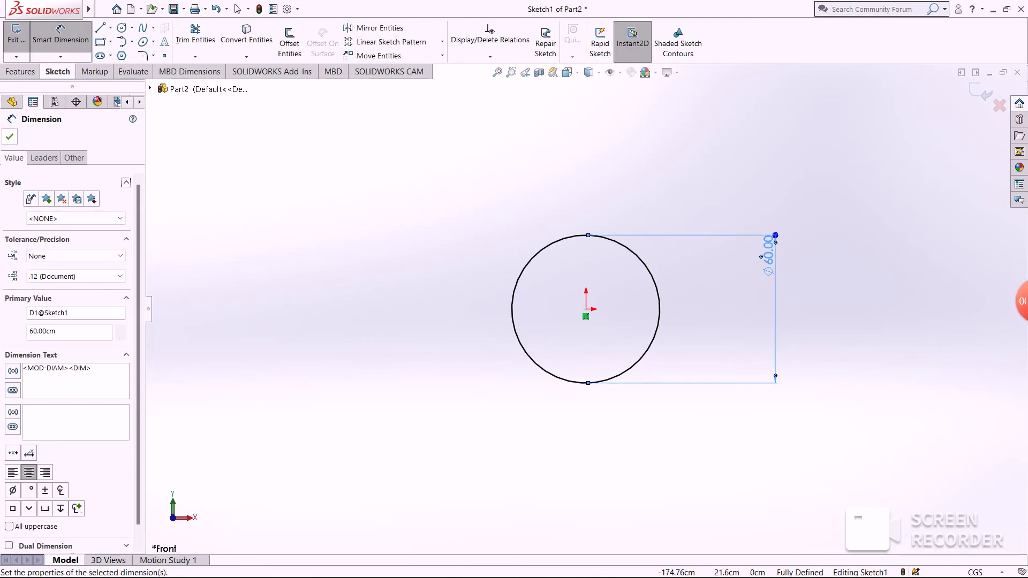
pyautogui.press('Escape')
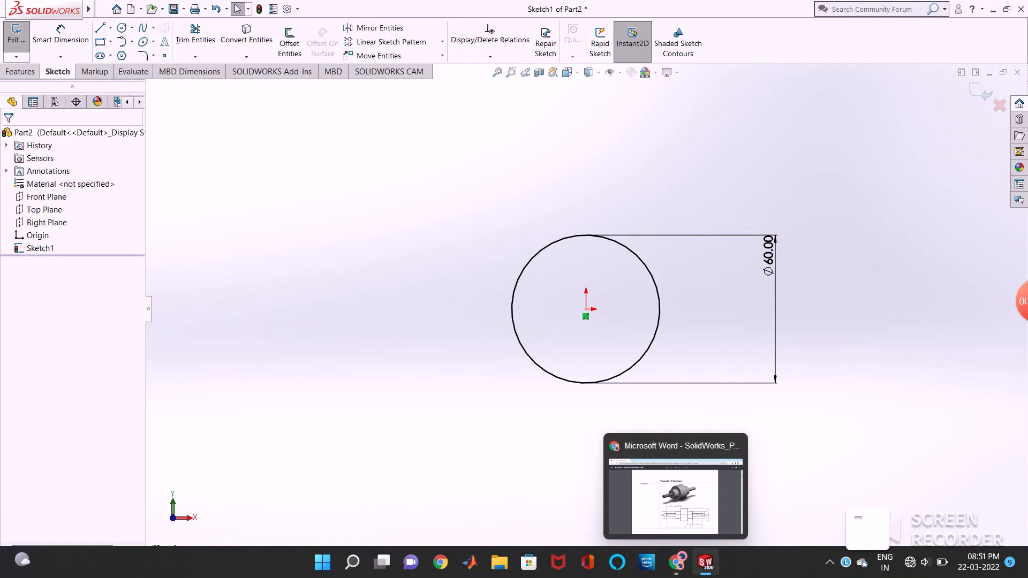
# After checking the drawing, change the circle's diameter dimension to 100.
pyautogui.click(678, 562)
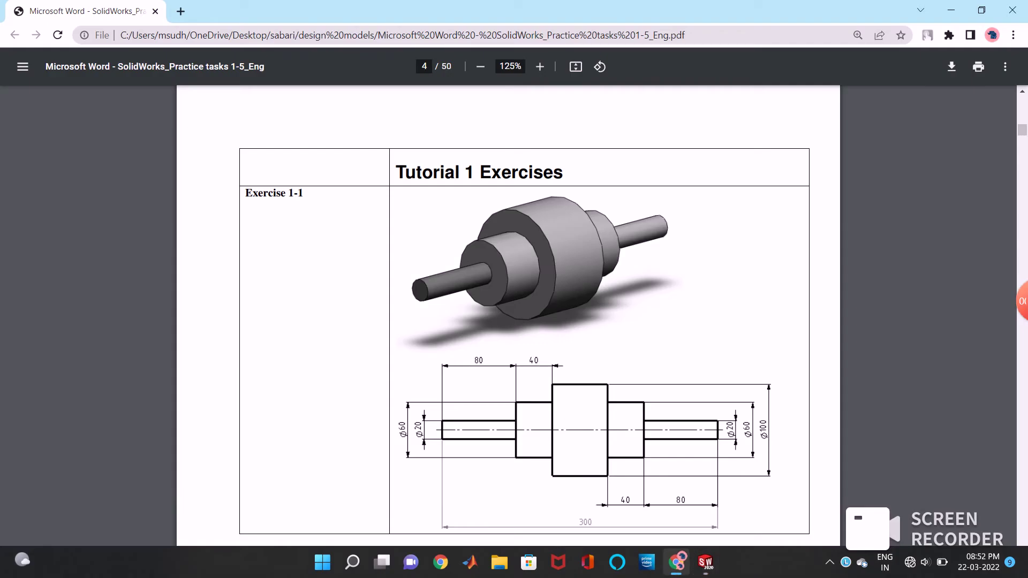
pyautogui.click(706, 562)
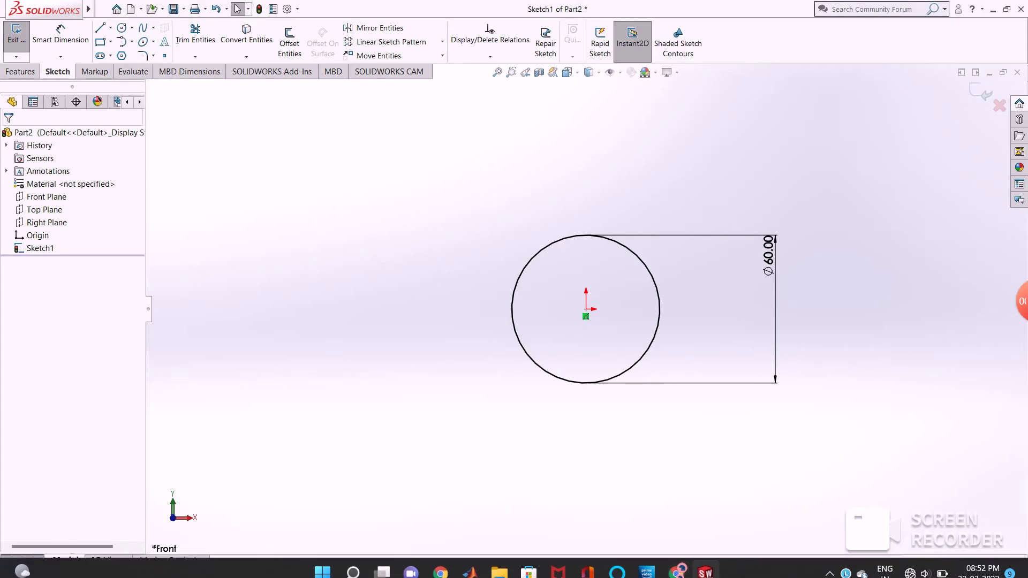
pyautogui.doubleClick(768, 255)
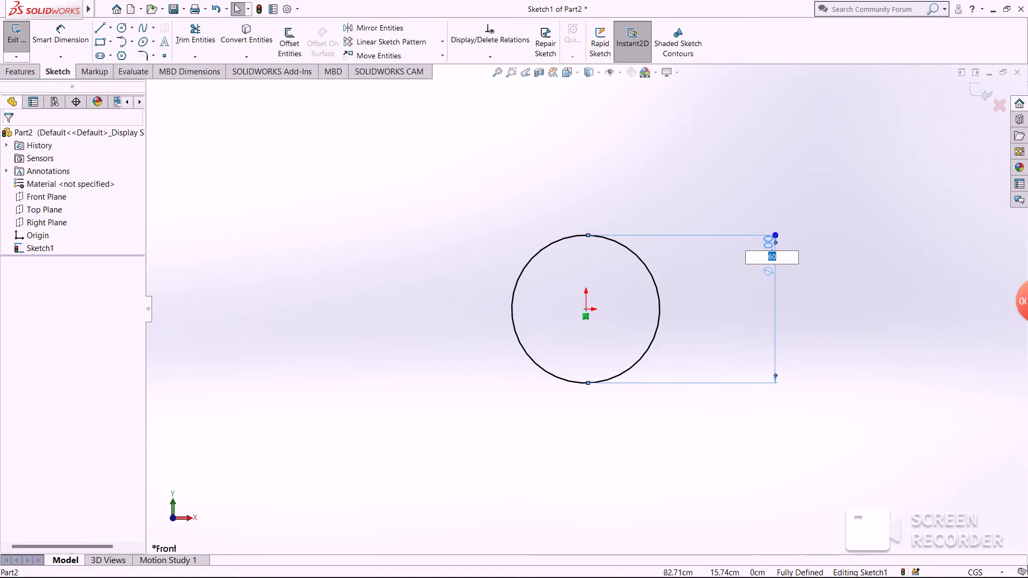
pyautogui.press('Return')
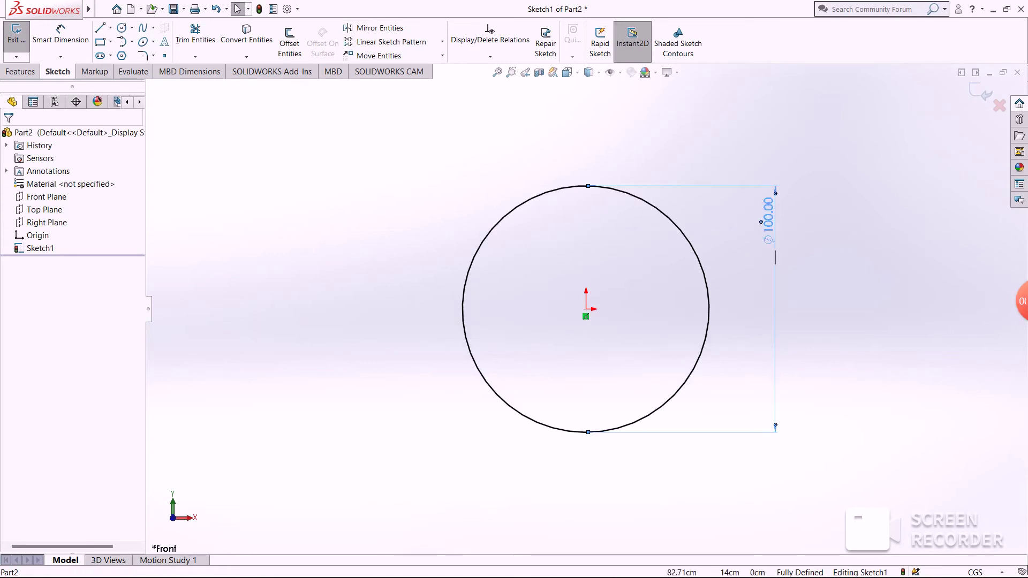
pyautogui.click(20, 71)
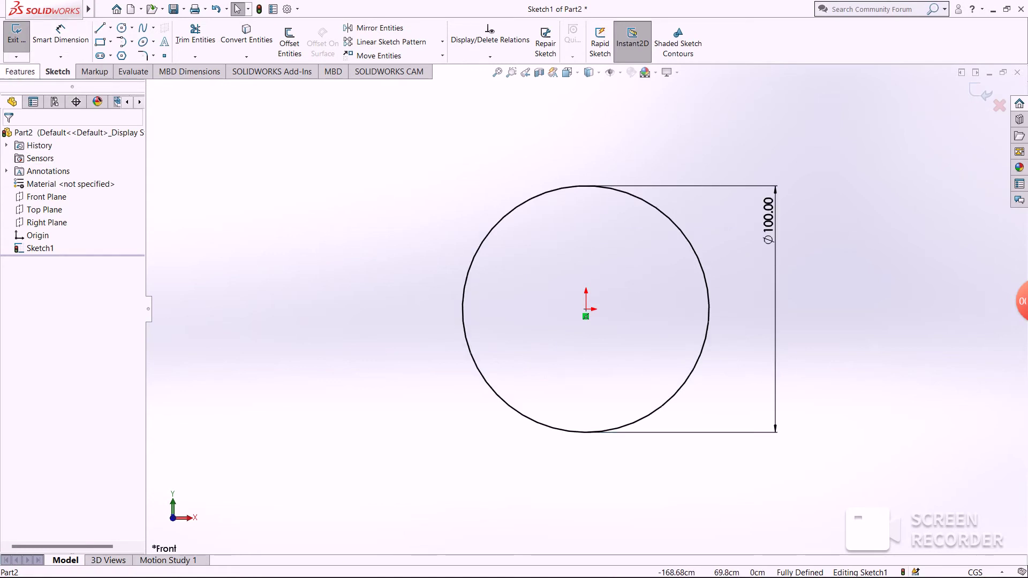
pyautogui.click(22, 42)
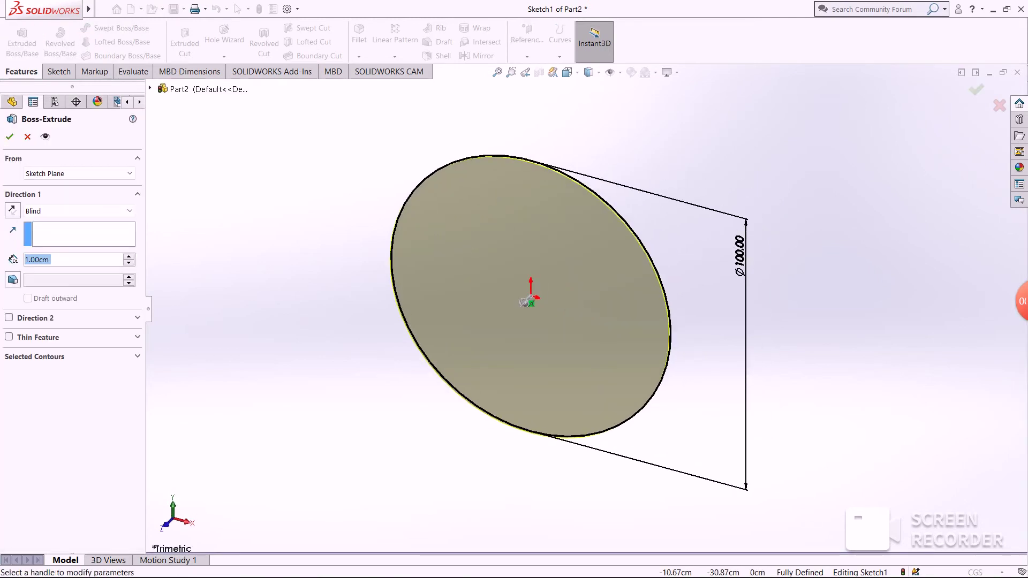
# Reverse the direction and extrude the Ø100 circle 60 cm into a cylinder.
pyautogui.click(12, 210)
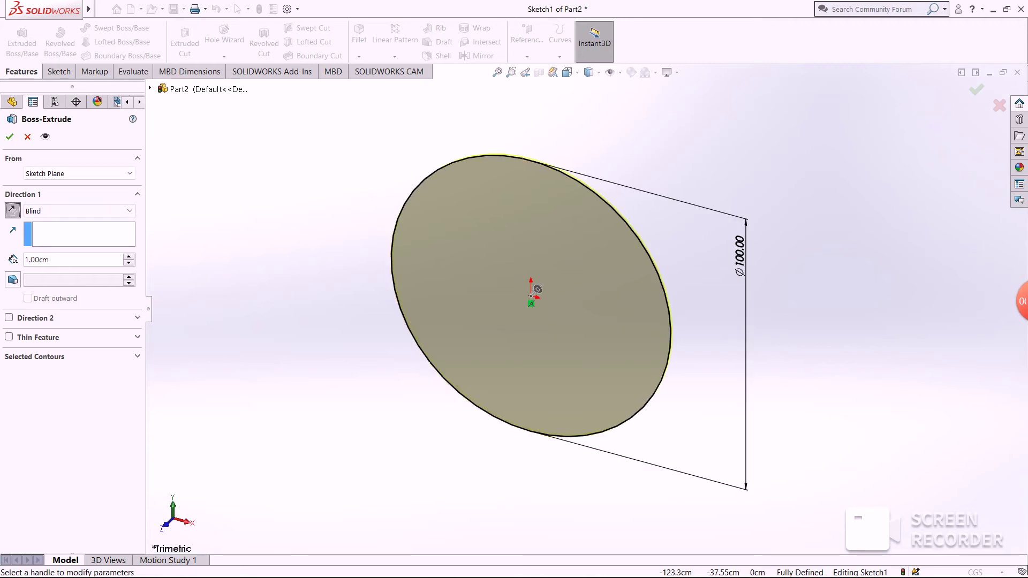
pyautogui.moveTo(47, 259); pyautogui.dragTo(19, 261)
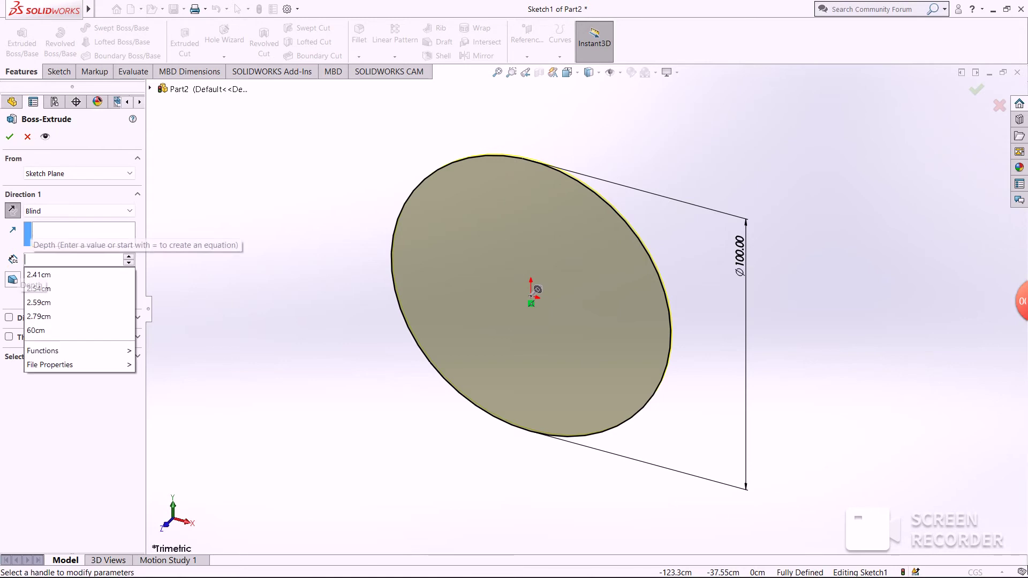
pyautogui.write('60')
pyautogui.press('Return')
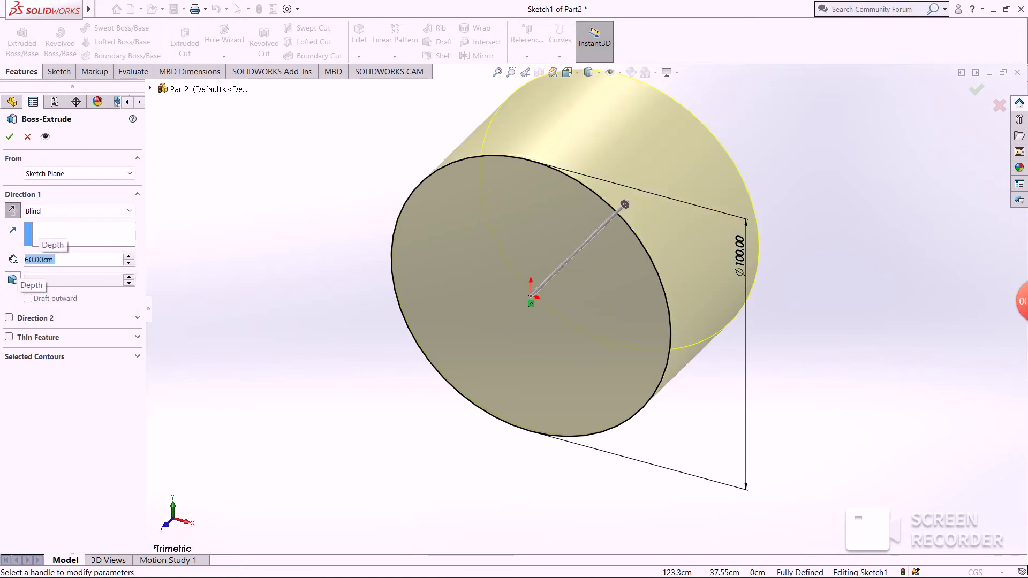
pyautogui.scroll(1, 409, 423)
pyautogui.scroll(1, 408, 423)
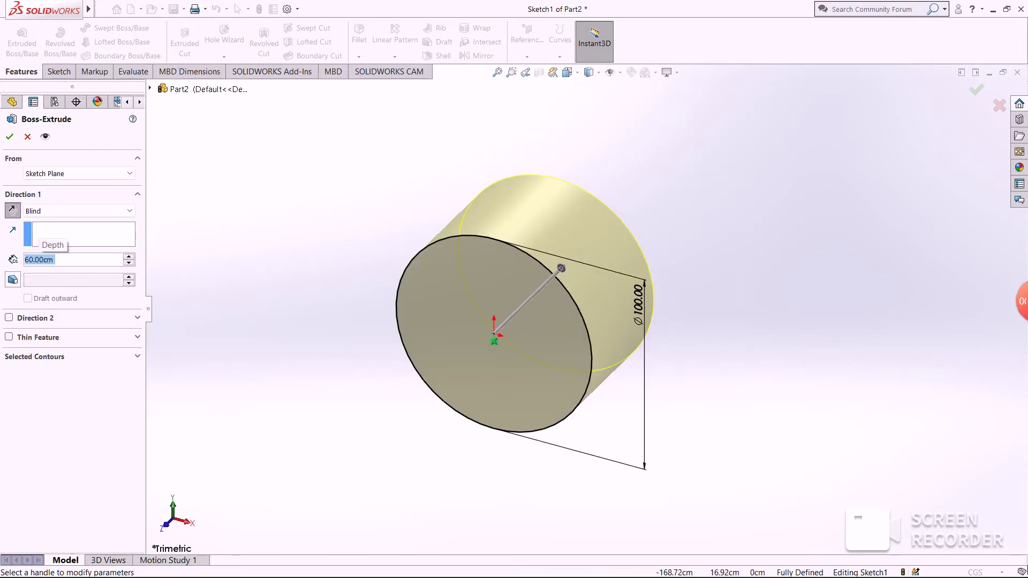
pyautogui.click(10, 137)
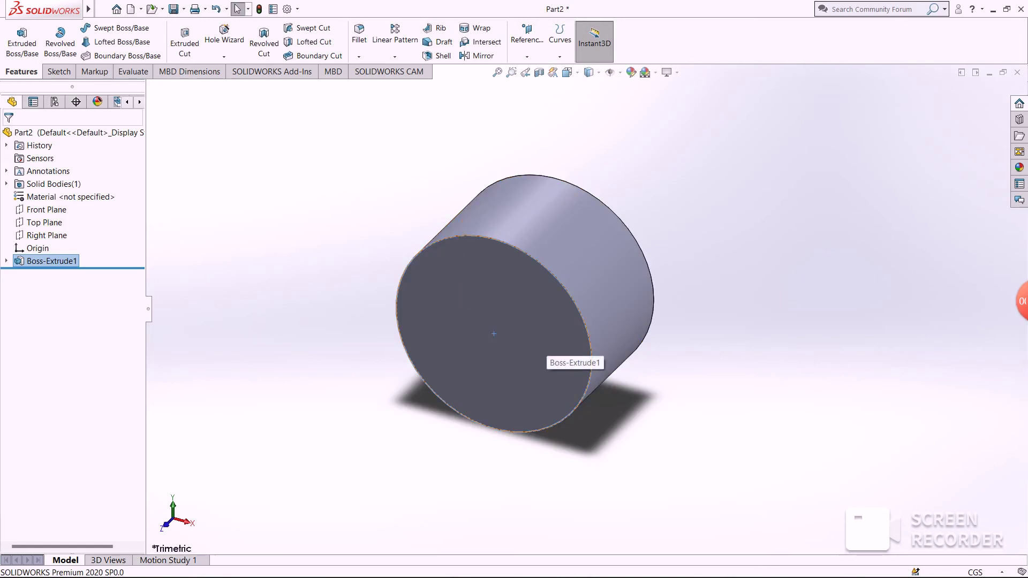
pyautogui.press('space')
# Sketch a circle centred on the origin on the cylinder's front face.
pyautogui.click(495, 321)
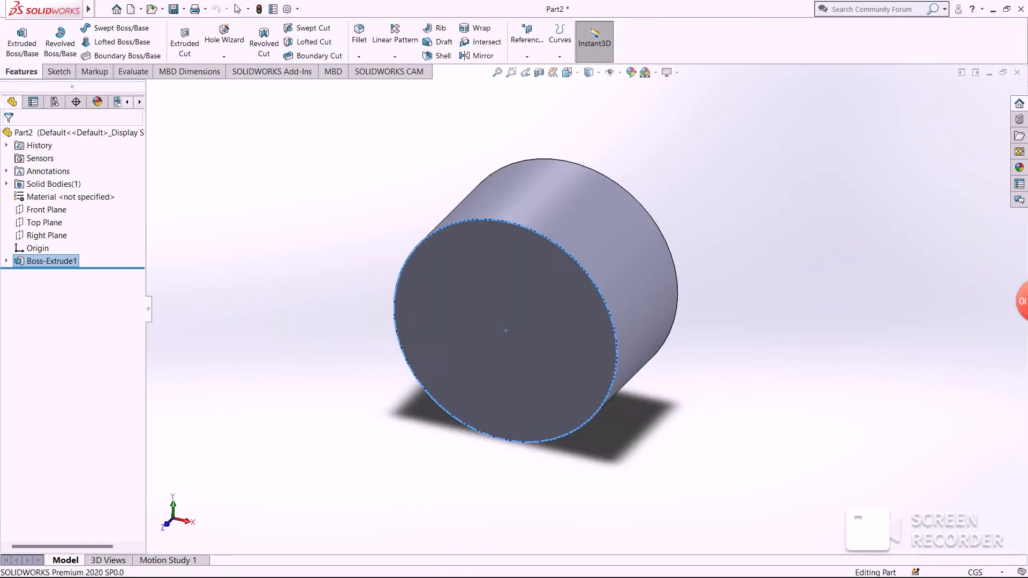
pyautogui.click(58, 71)
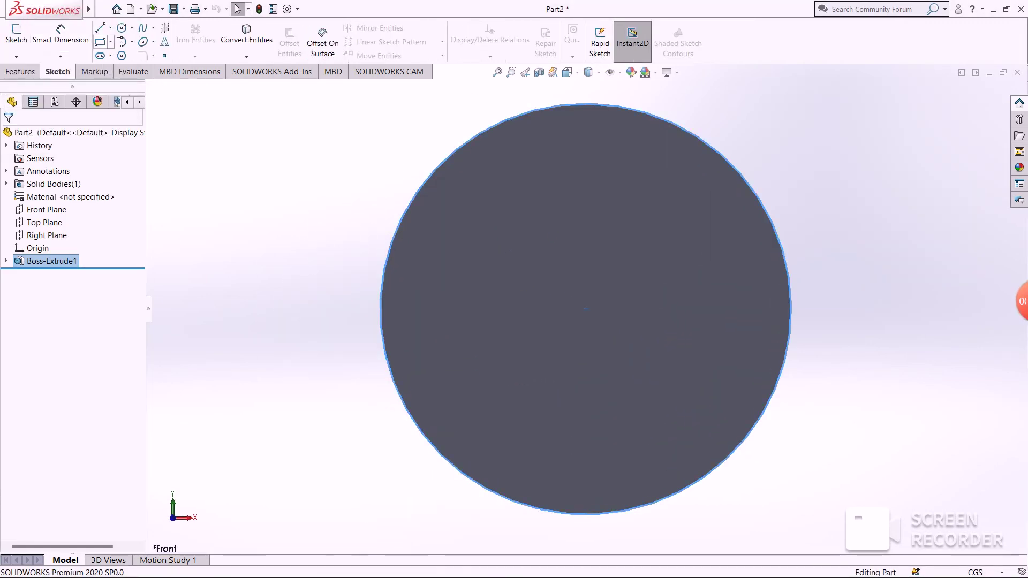
pyautogui.click(132, 28)
pyautogui.click(140, 41)
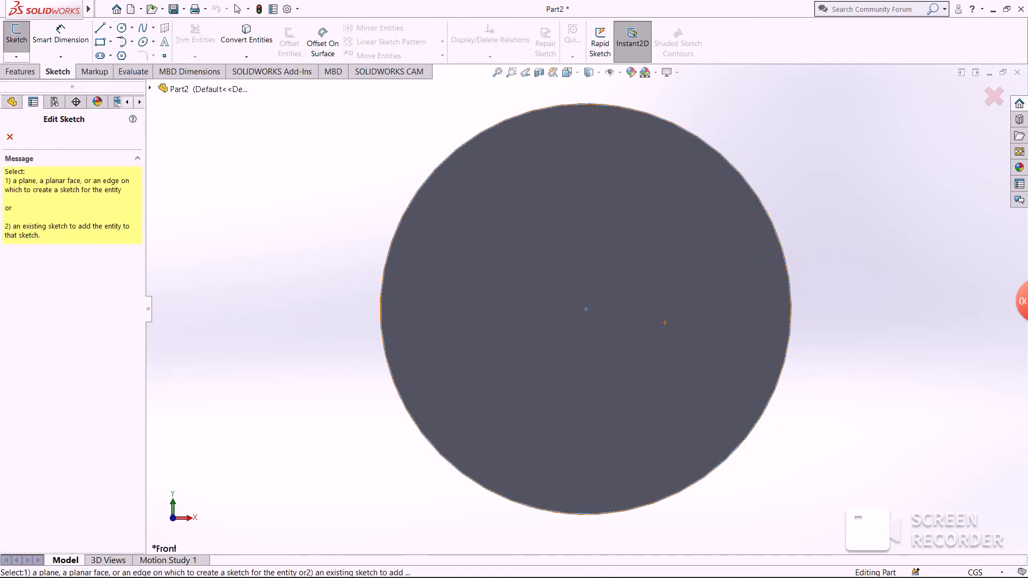
pyautogui.click(665, 322)
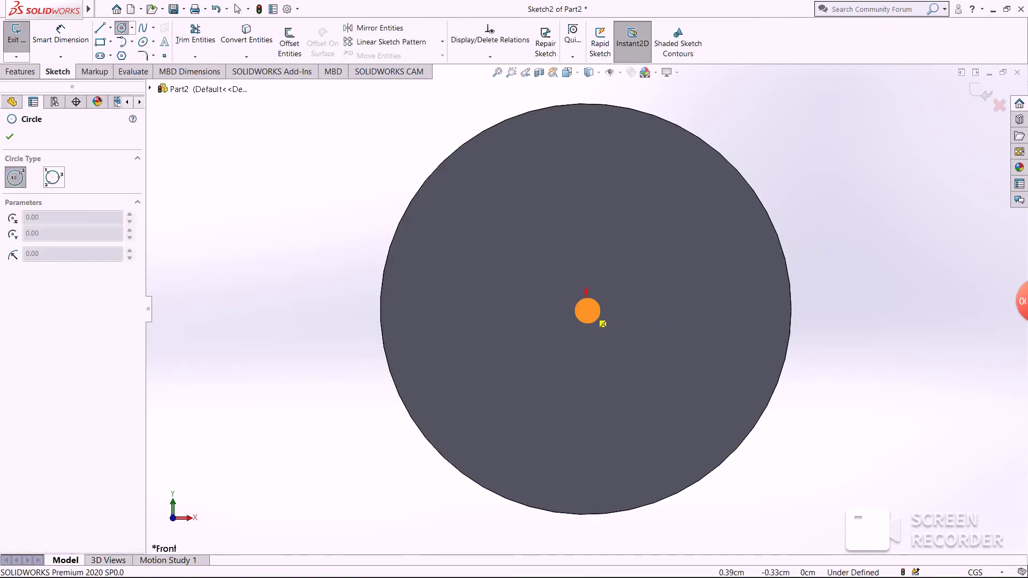
pyautogui.click(586, 309)
pyautogui.click(659, 340)
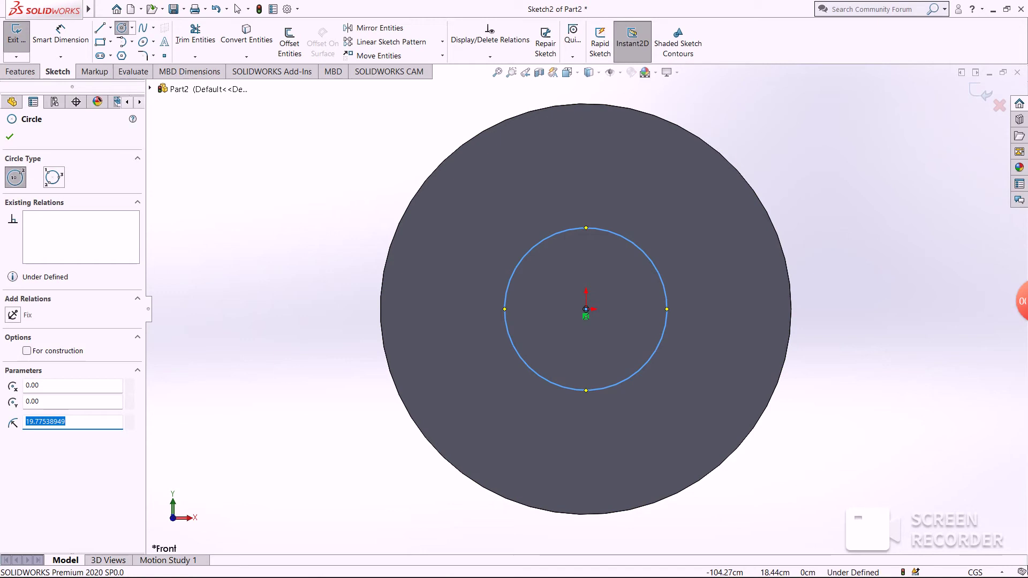
# Add a diameter dimension (Ø39.55) to the new circle and consult the drawing.
pyautogui.click(60, 33)
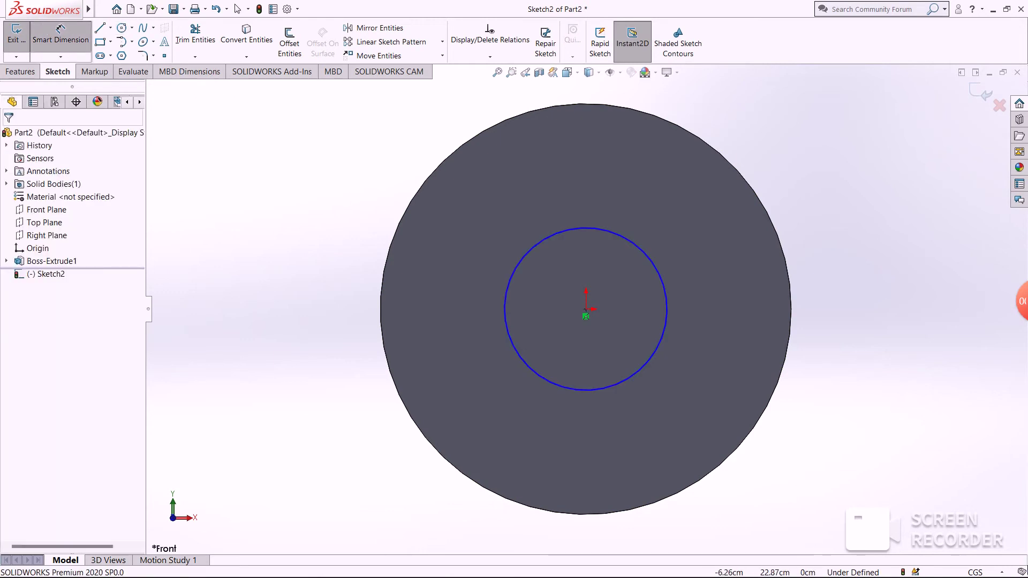
pyautogui.click(666, 300)
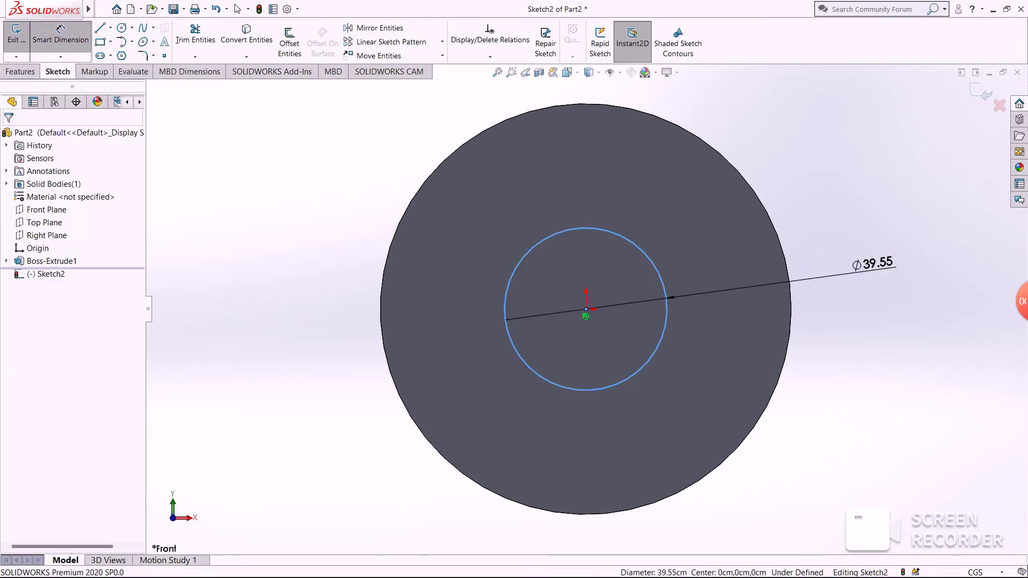
pyautogui.click(872, 308)
pyautogui.click(677, 561)
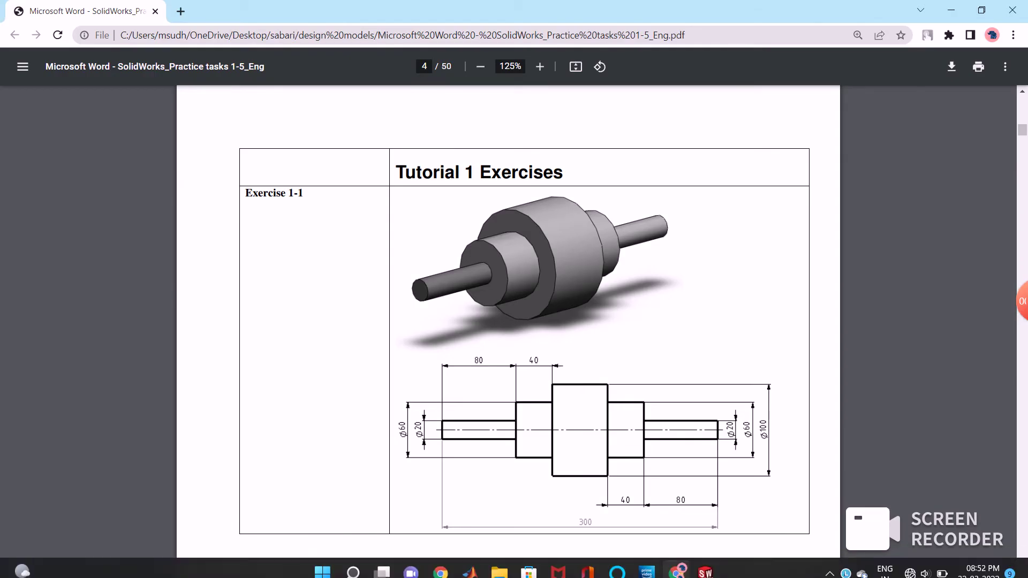
# Set the Sketch2 circle's diameter to 60.
pyautogui.click(705, 561)
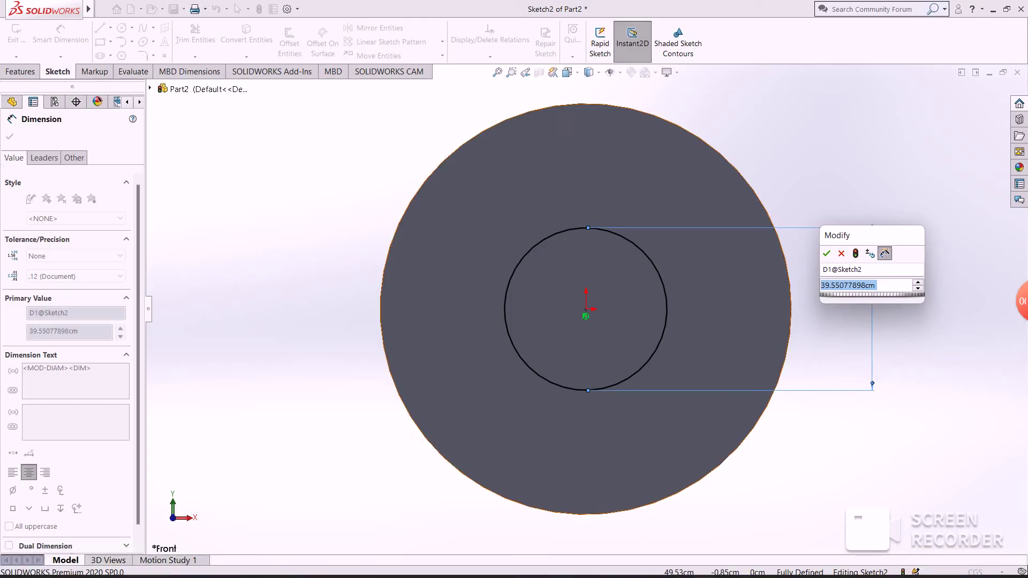
pyautogui.press('Return')
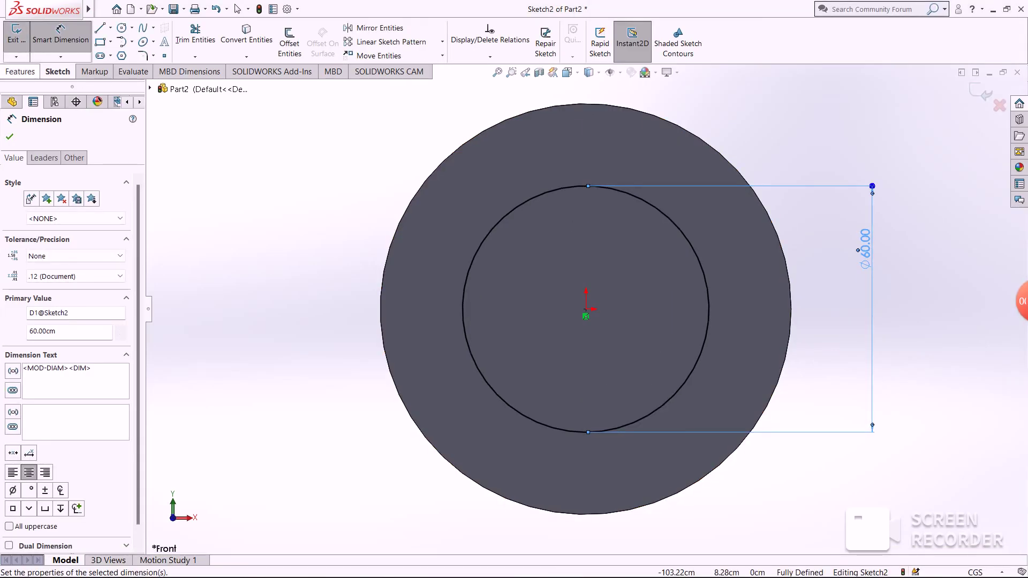
pyautogui.click(21, 71)
pyautogui.click(21, 38)
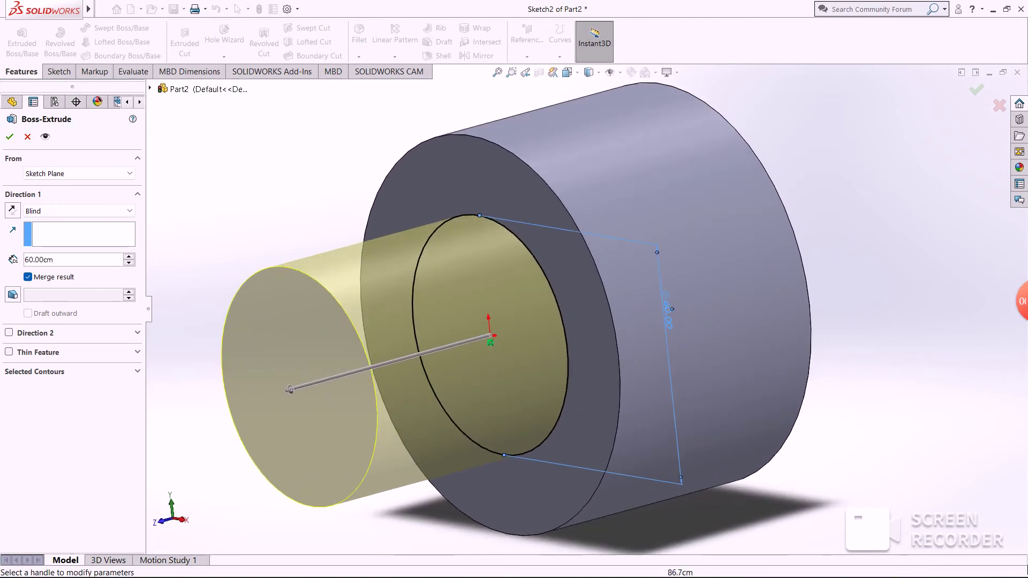
# Check the section lengths and set the first extrusion direction to Blind 40 cm.
pyautogui.click(8, 333)
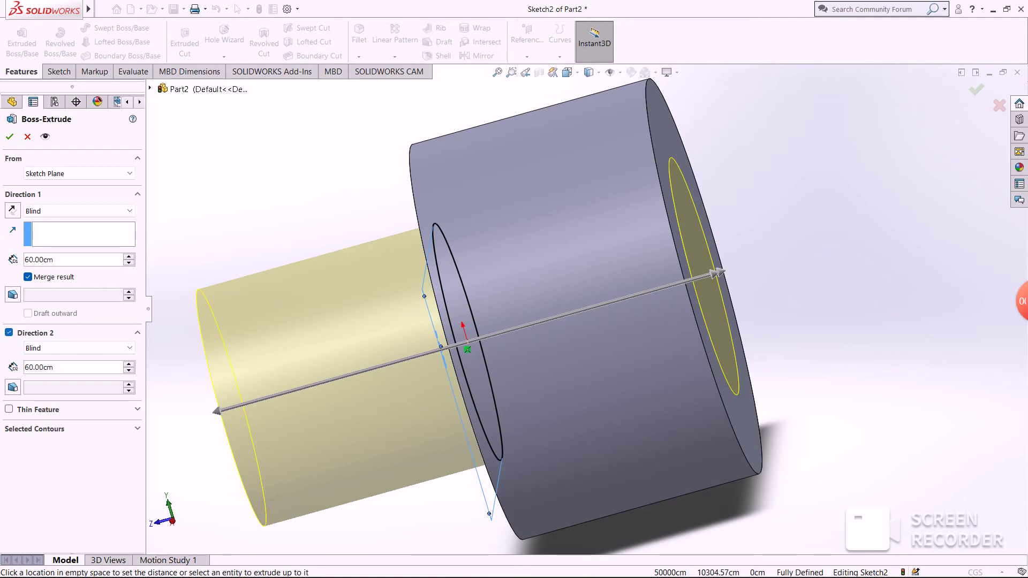
pyautogui.click(8, 332)
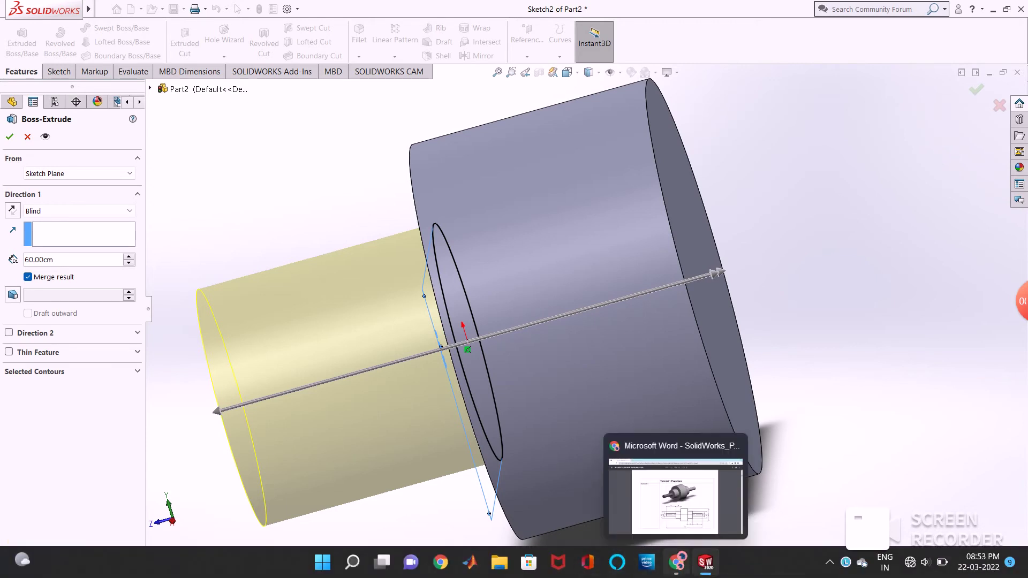
pyautogui.click(674, 498)
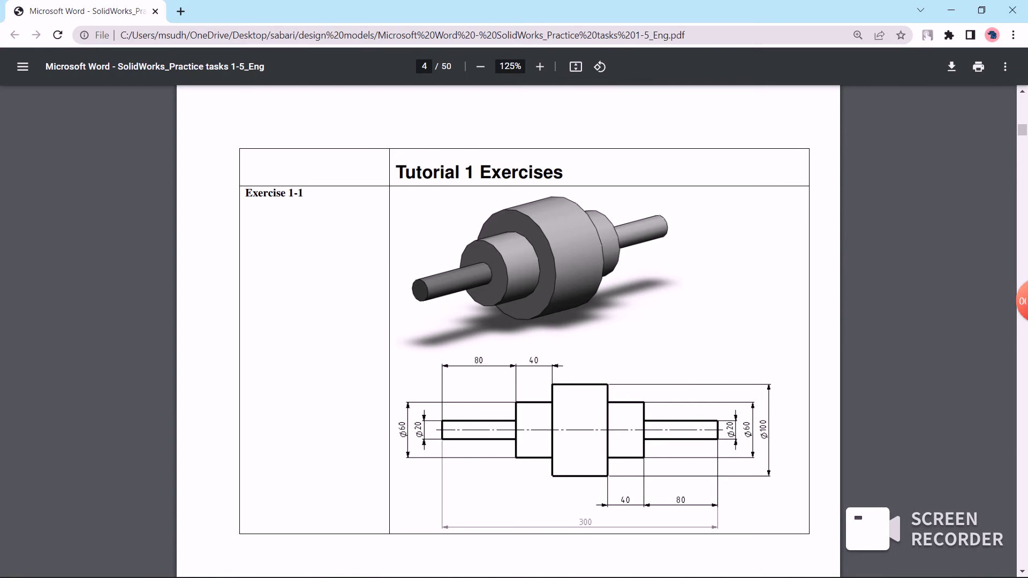
pyautogui.click(705, 562)
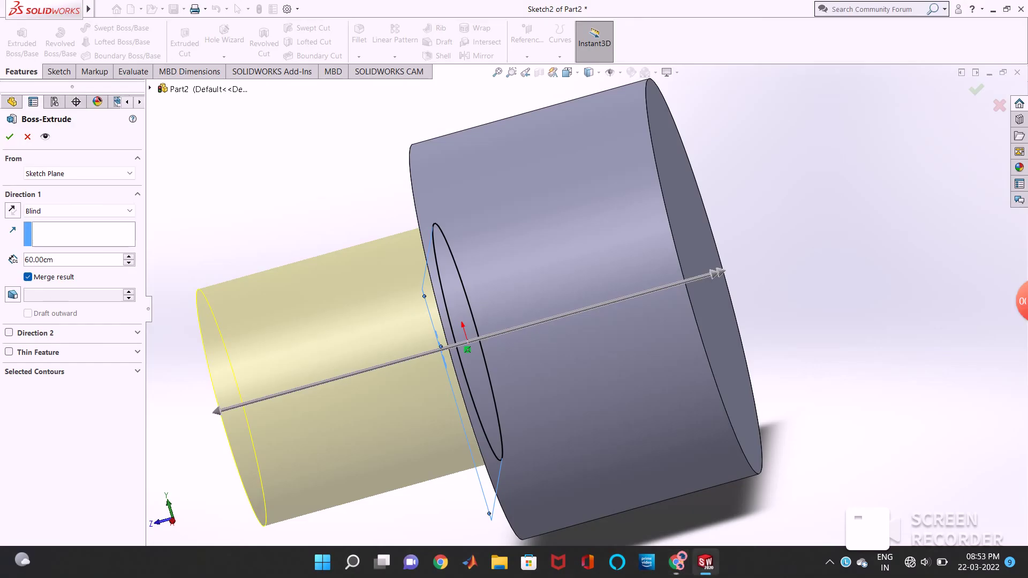
pyautogui.doubleClick(56, 259)
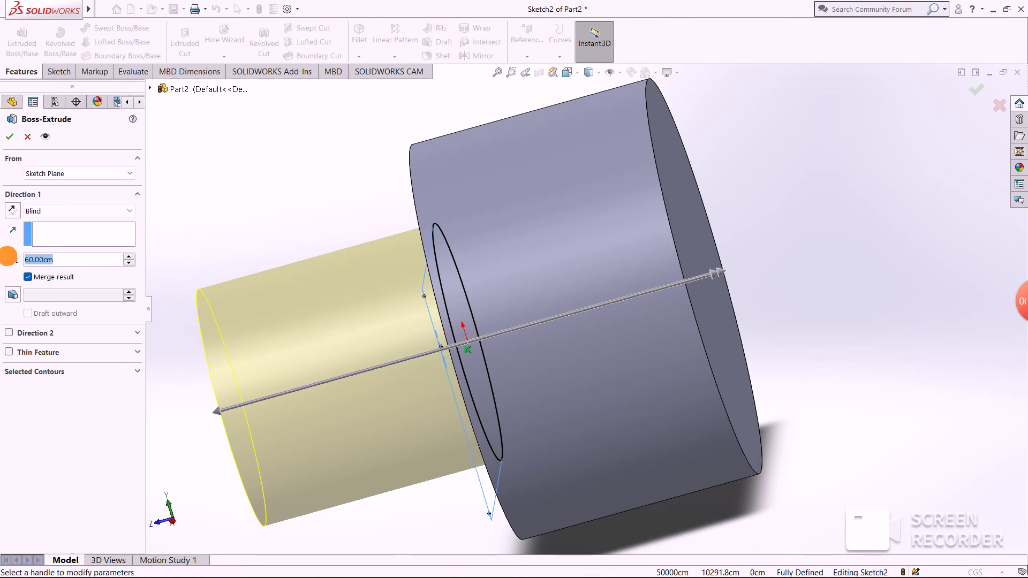
pyautogui.write('40')
pyautogui.press('Return')
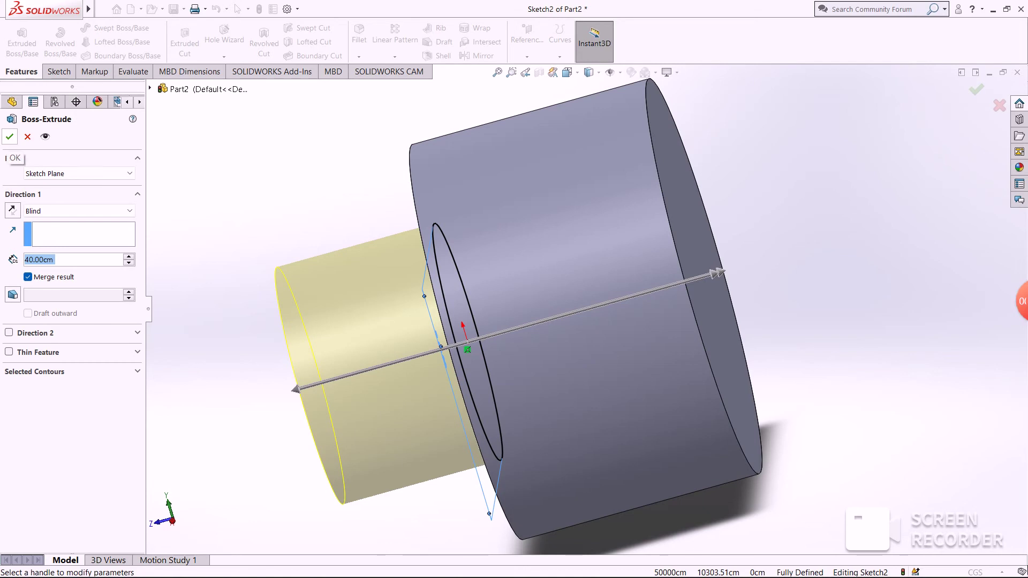
# Add a second direction of 100 cm and confirm Boss-Extrude2.
pyautogui.click(9, 332)
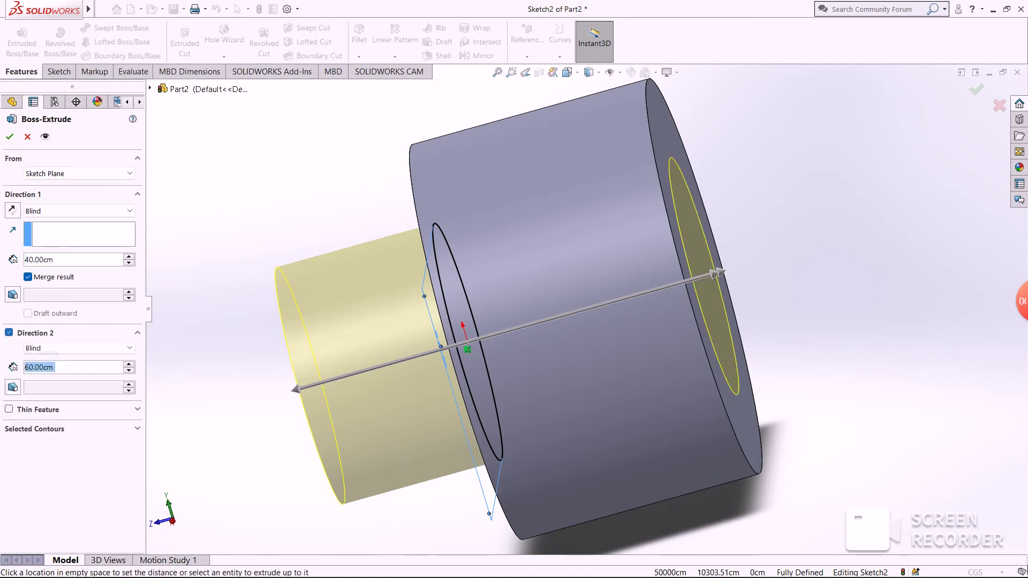
pyautogui.press('Left')
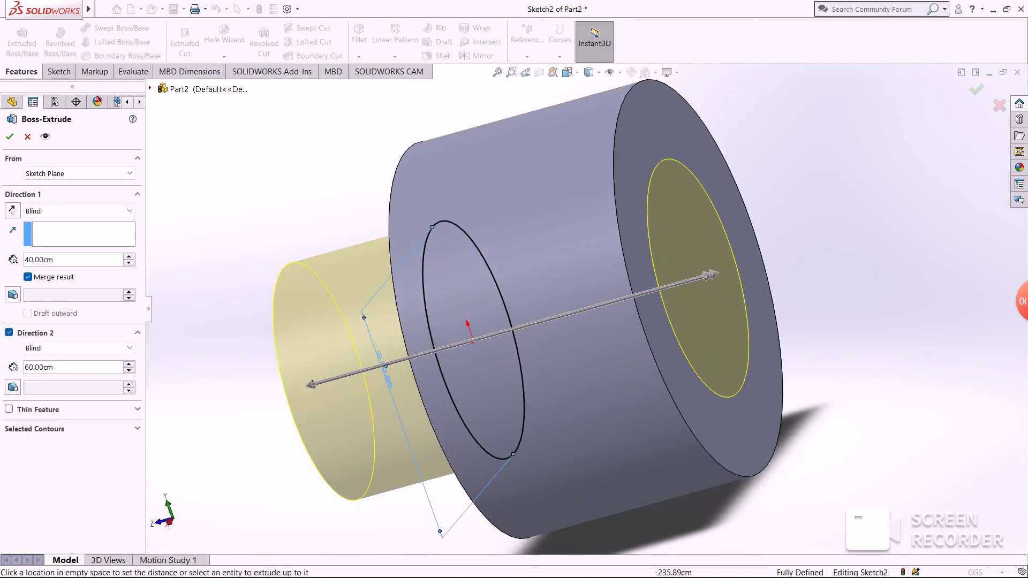
pyautogui.click(32, 368)
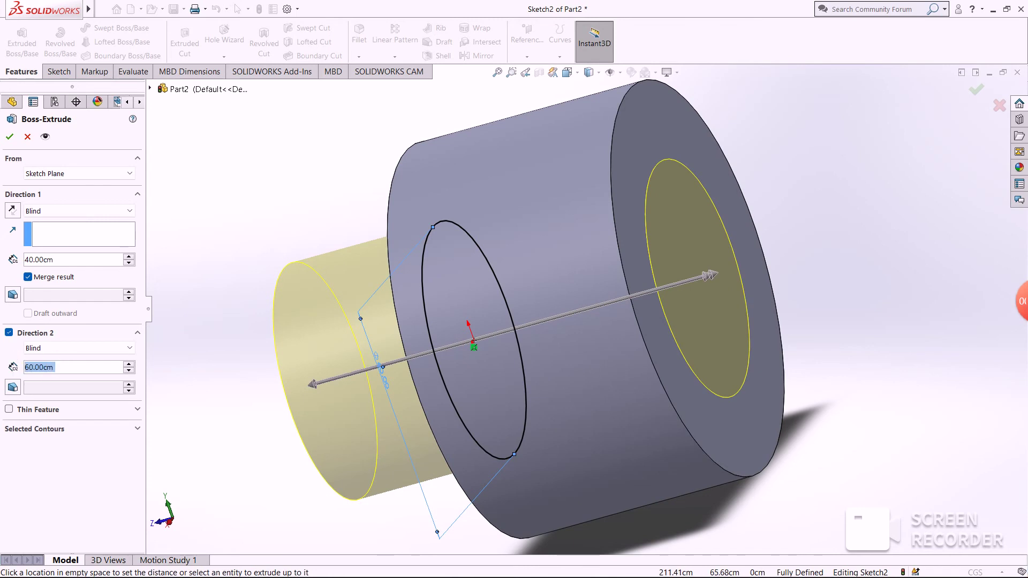
pyautogui.write('100')
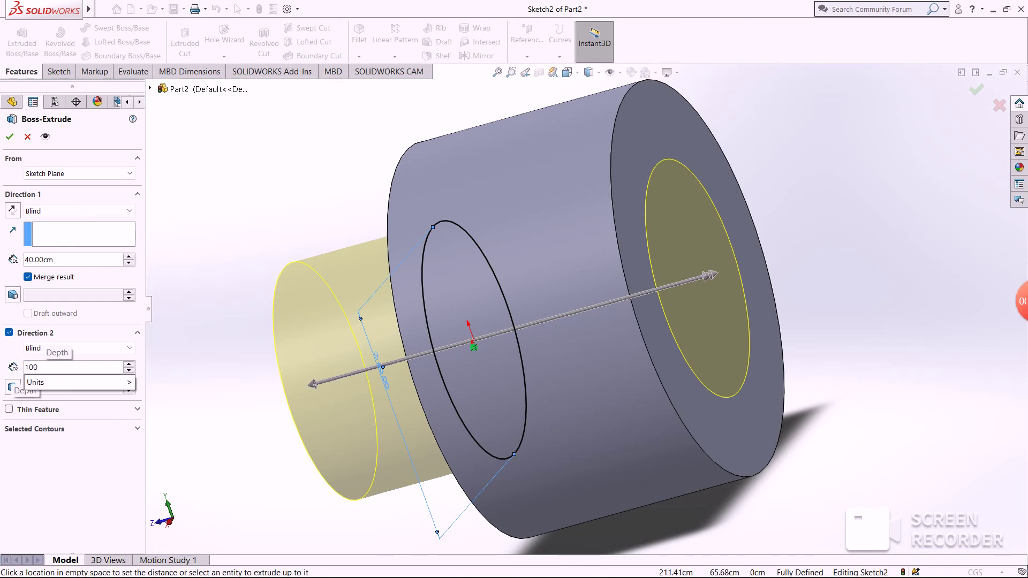
pyautogui.press('Return')
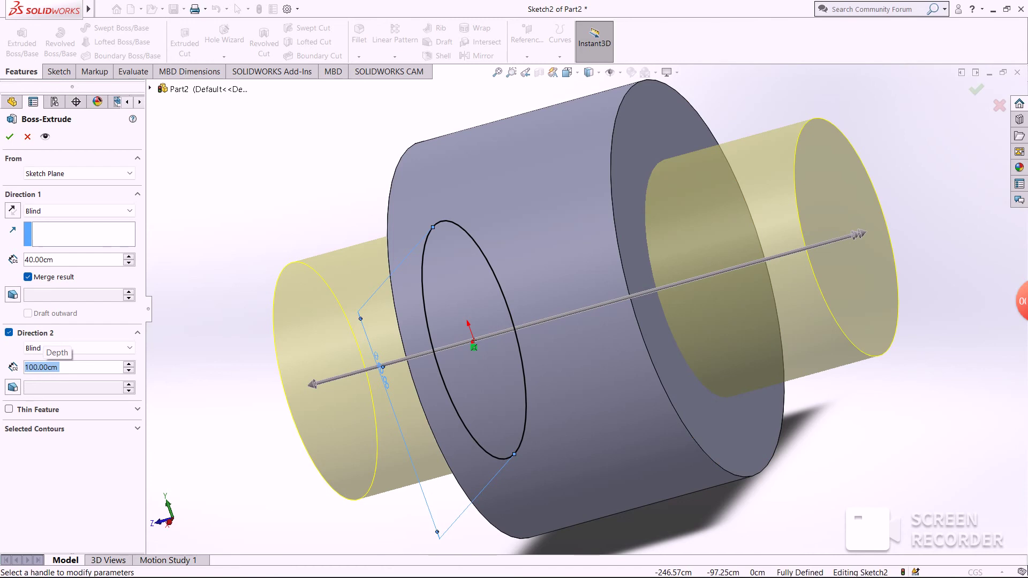
pyautogui.moveTo(589, 321); pyautogui.dragTo(632, 322, button='middle')
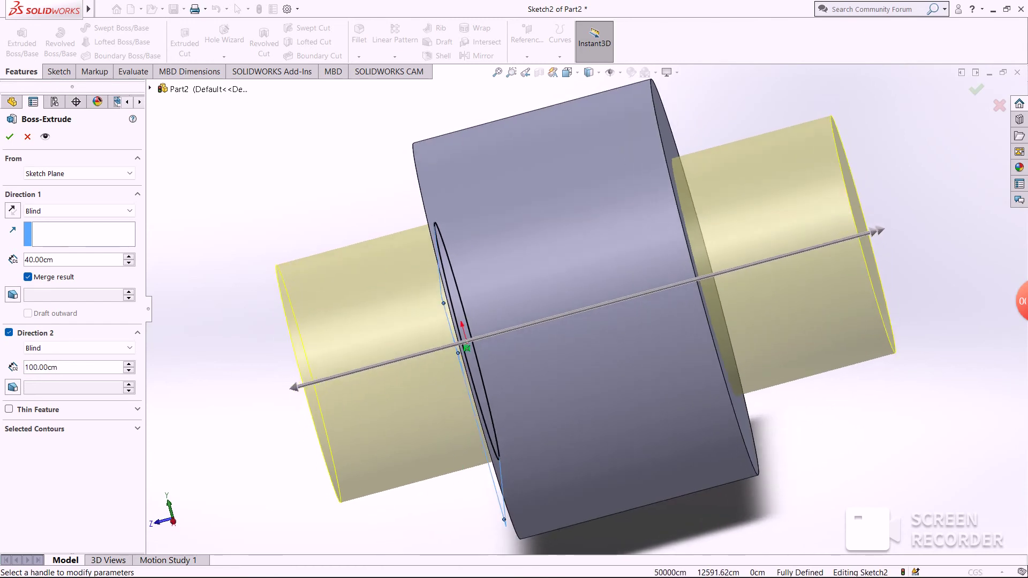
pyautogui.press('Return')
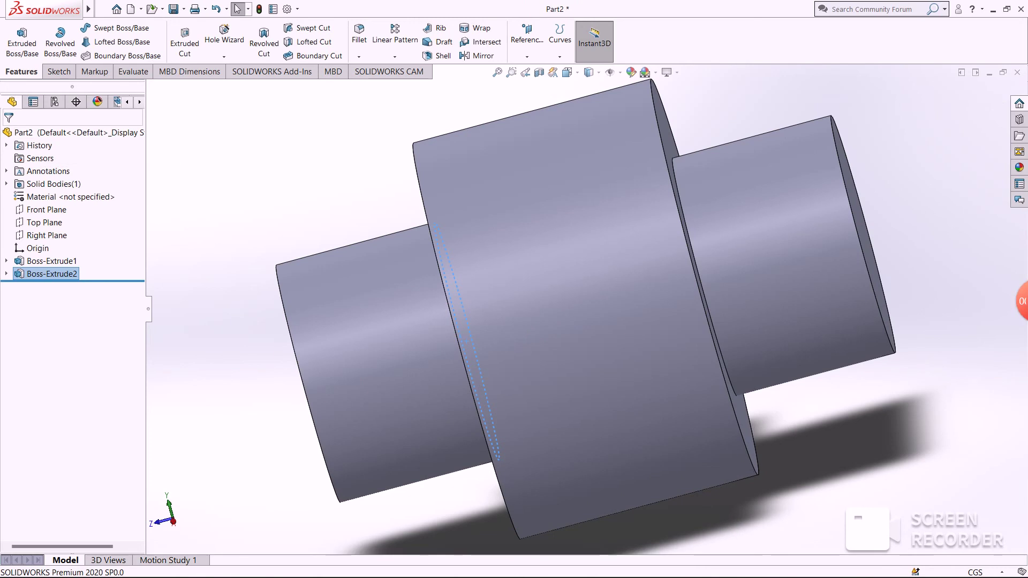
# Select the small cylinder's end face, face it, and start a new sketch there.
pyautogui.moveTo(481, 321); pyautogui.dragTo(642, 321, button='middle')
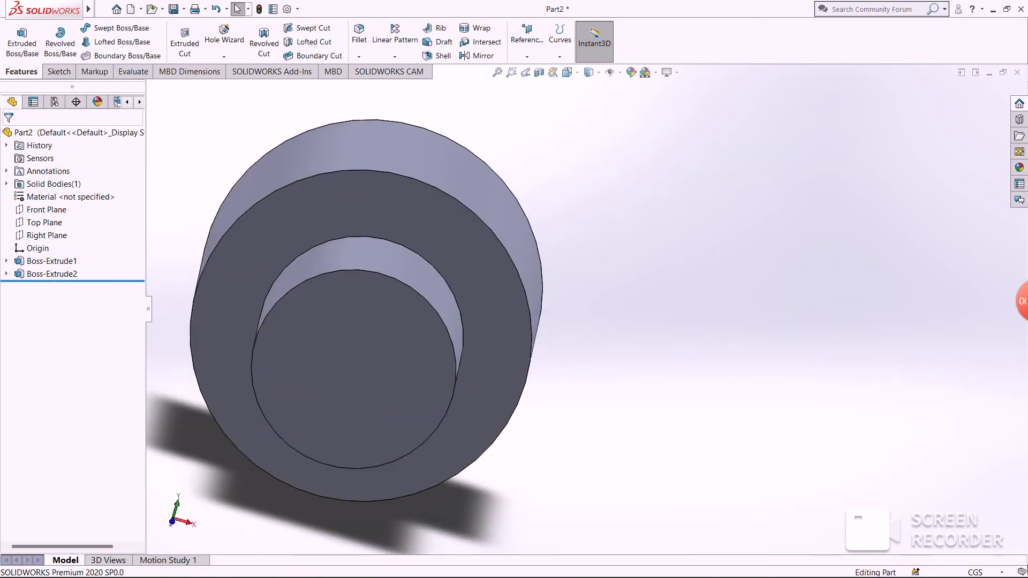
pyautogui.scroll(3, 417, 339)
pyautogui.click(423, 343)
pyautogui.press('space')
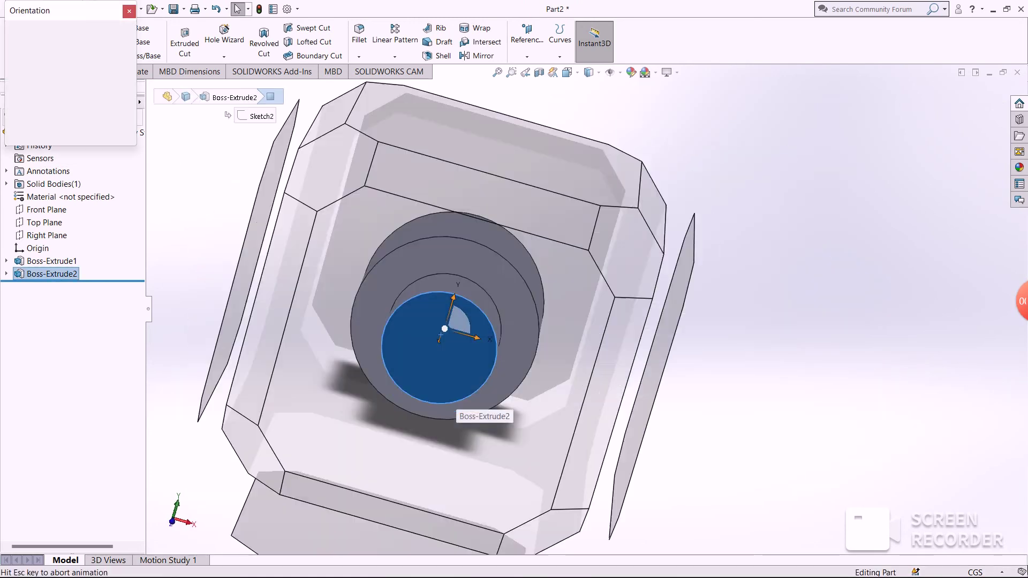
pyautogui.click(59, 71)
pyautogui.click(16, 38)
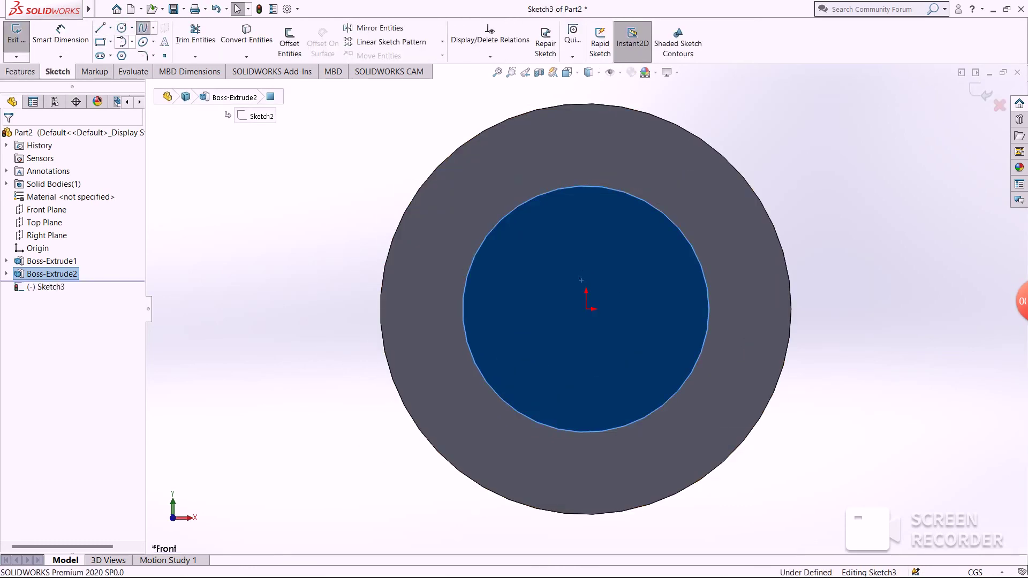
# Draw a circle centred on the origin and dimension it to Ø20.
pyautogui.click(131, 28)
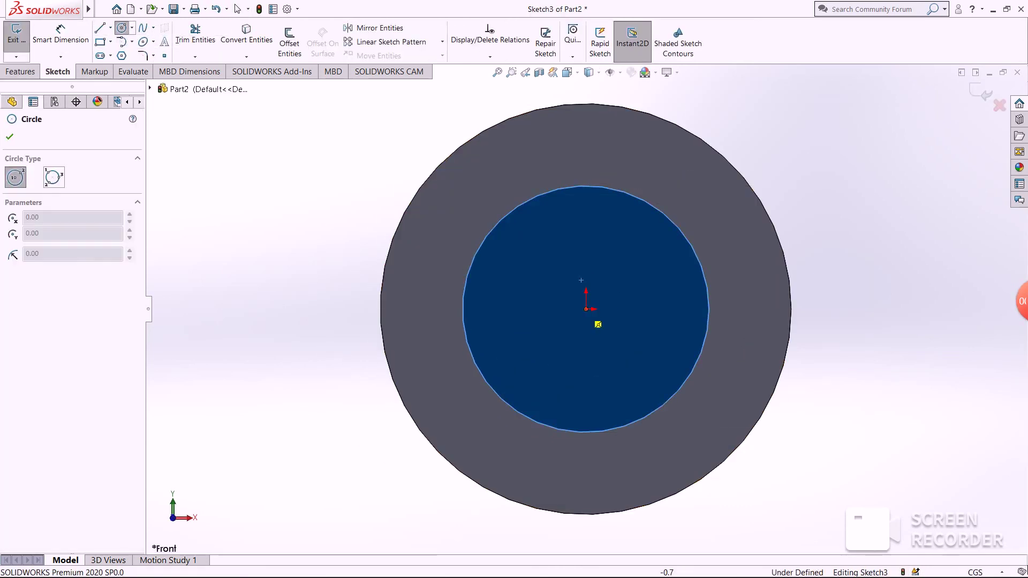
pyautogui.click(586, 309)
pyautogui.click(620, 333)
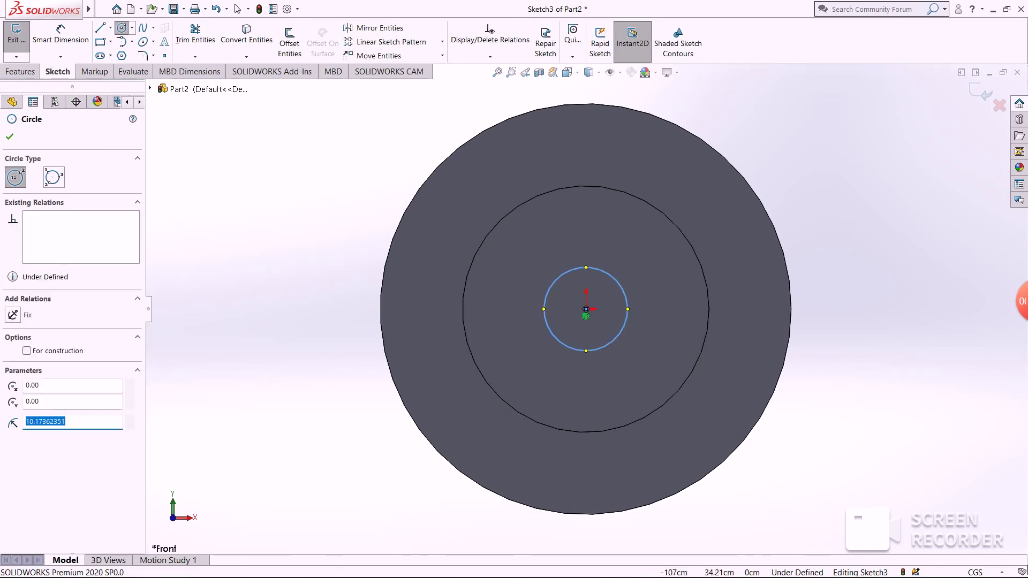
pyautogui.click(53, 33)
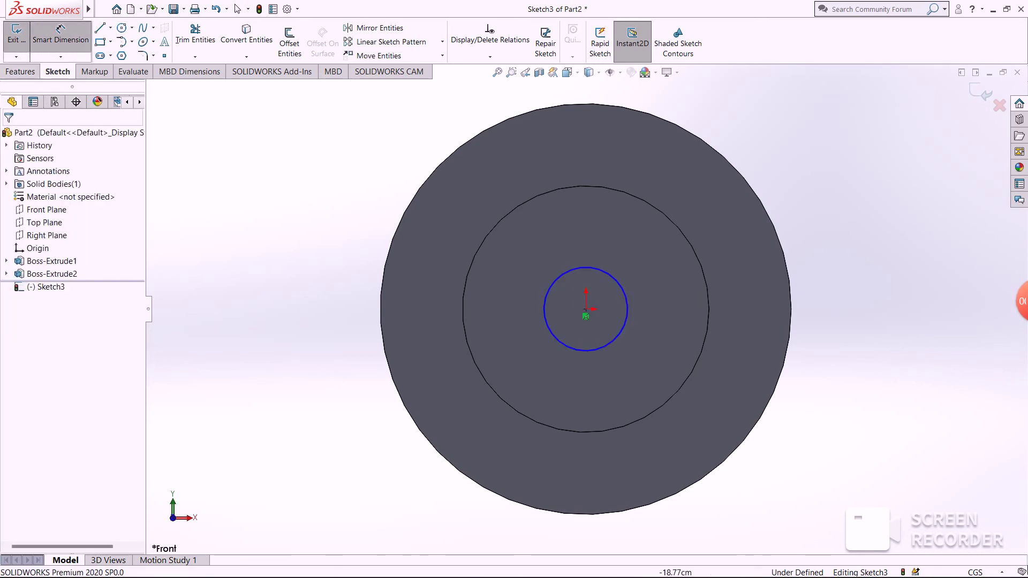
pyautogui.click(586, 267)
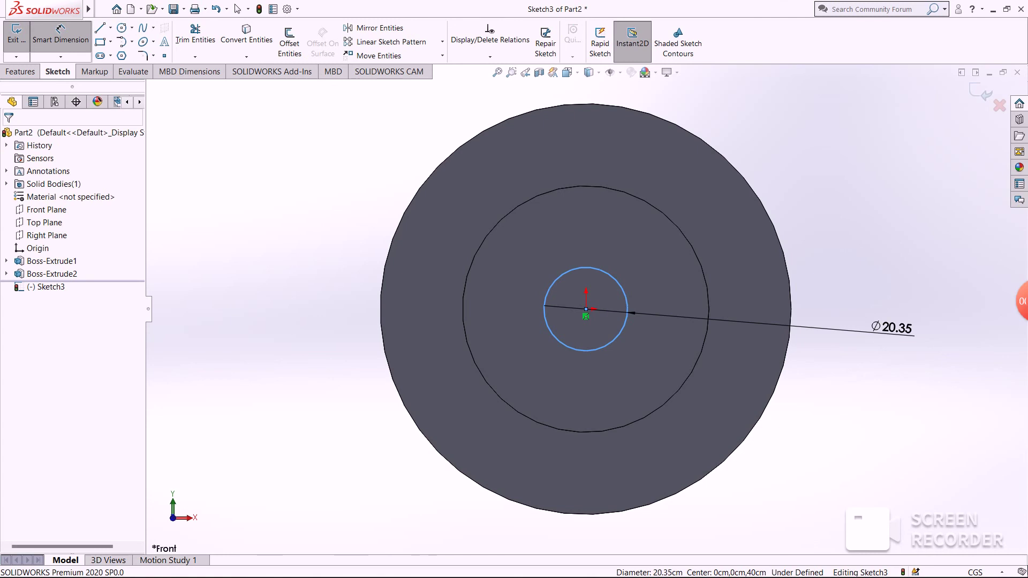
pyautogui.click(890, 309)
pyautogui.write('20')
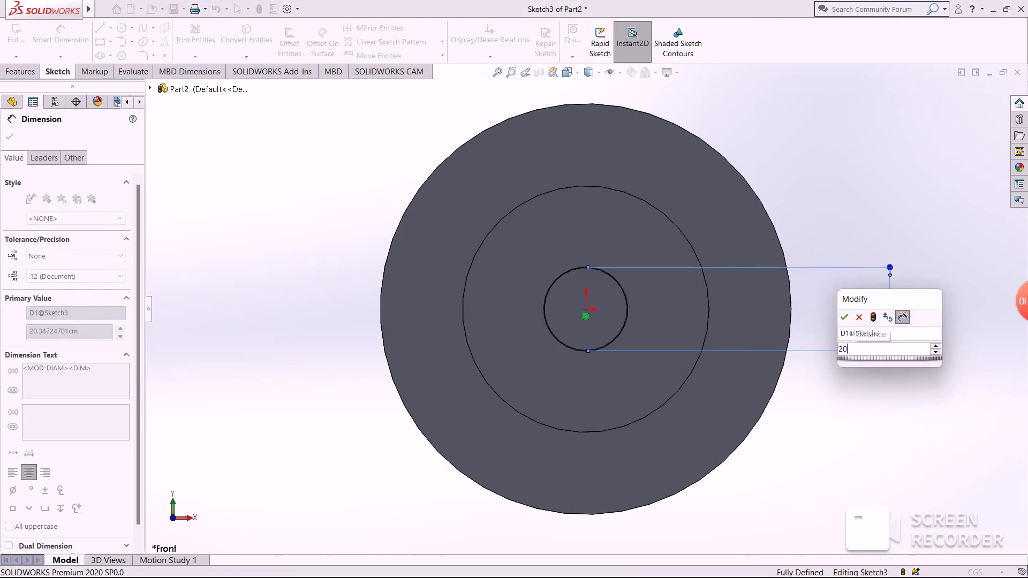
pyautogui.press('Return')
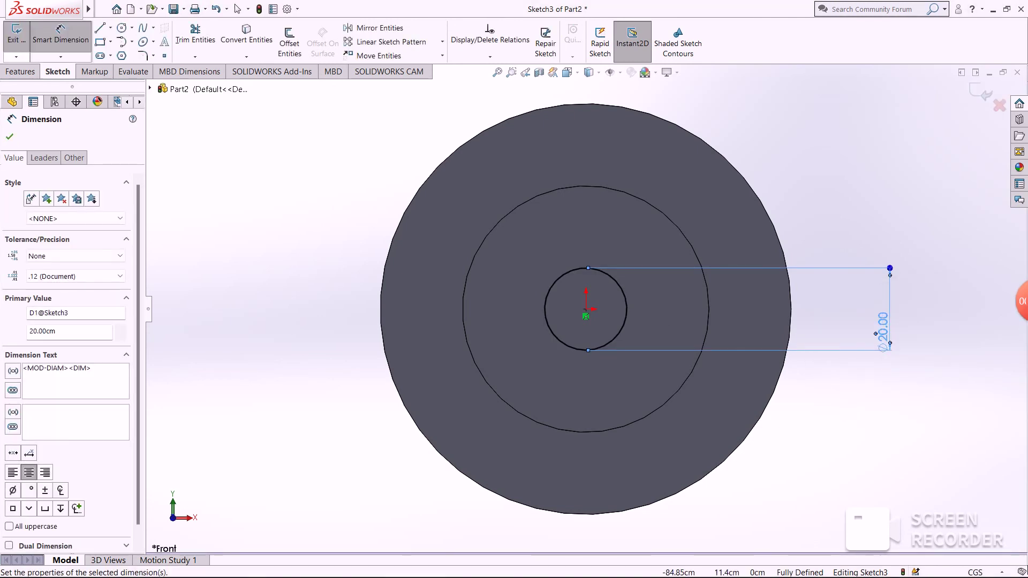
pyautogui.click(20, 71)
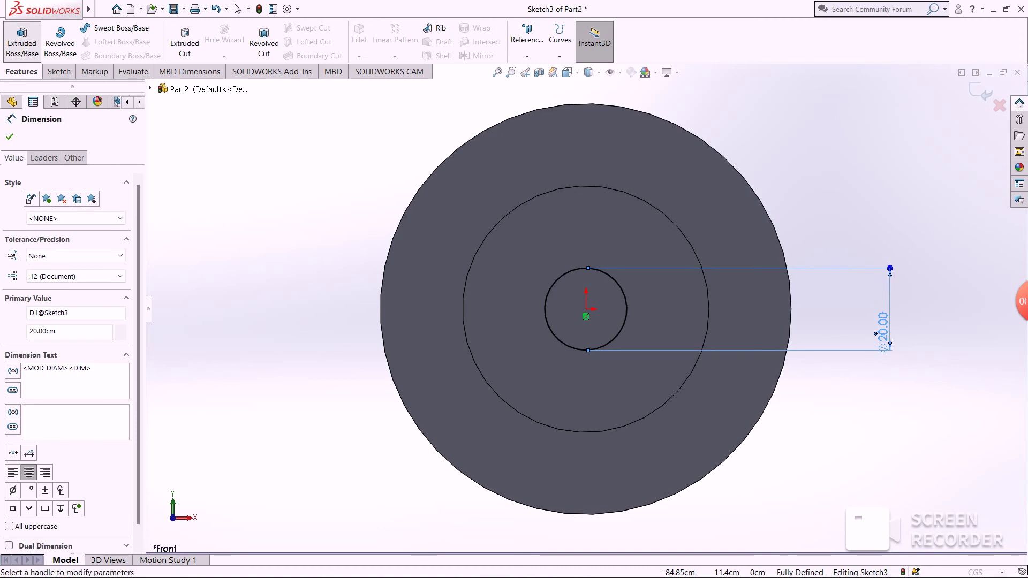
pyautogui.click(22, 40)
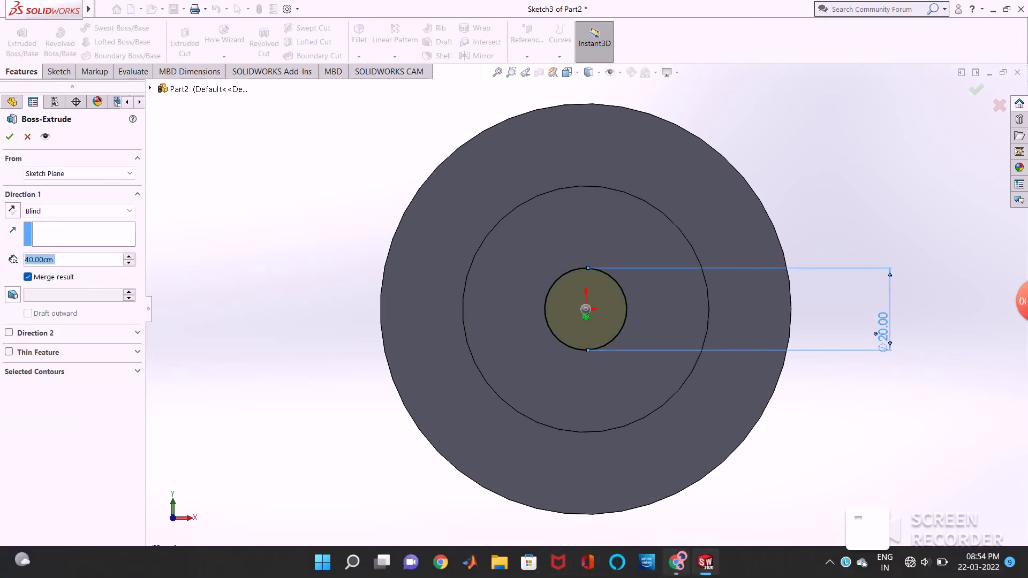
# Check the shaft lengths in the PDF, then begin editing the Ø20 boss's depth.
pyautogui.moveTo(677, 562)
pyautogui.click(683, 495)
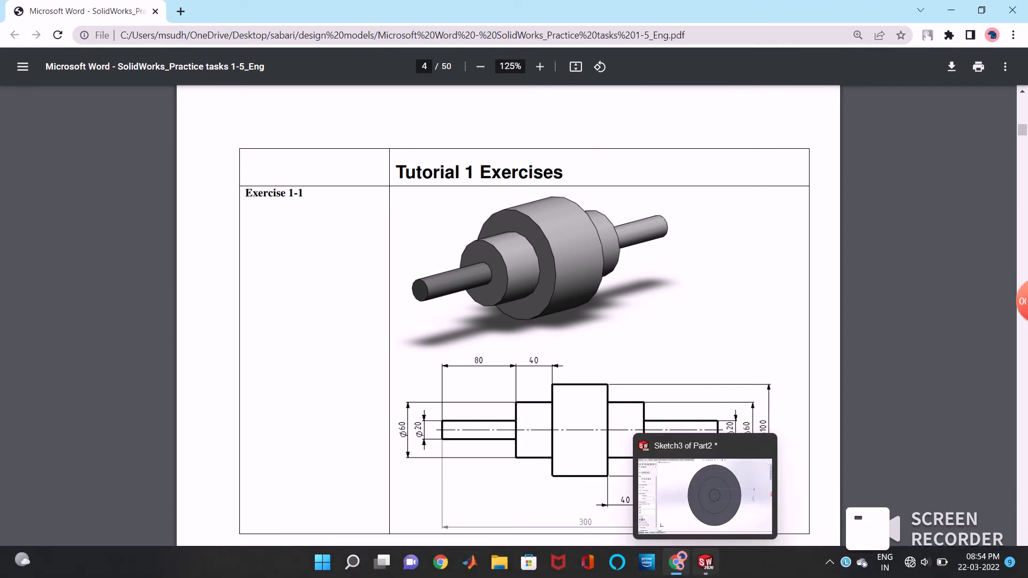
pyautogui.click(705, 495)
pyautogui.rightClick(75, 259)
pyautogui.click(28, 260)
pyautogui.press('BackSpace')
# Create Boss-Extrude3 from the Ø20 circle: 80 cm in Direction 1 and 220 cm in Direction 2.
pyautogui.write('8')
pyautogui.press('Return')
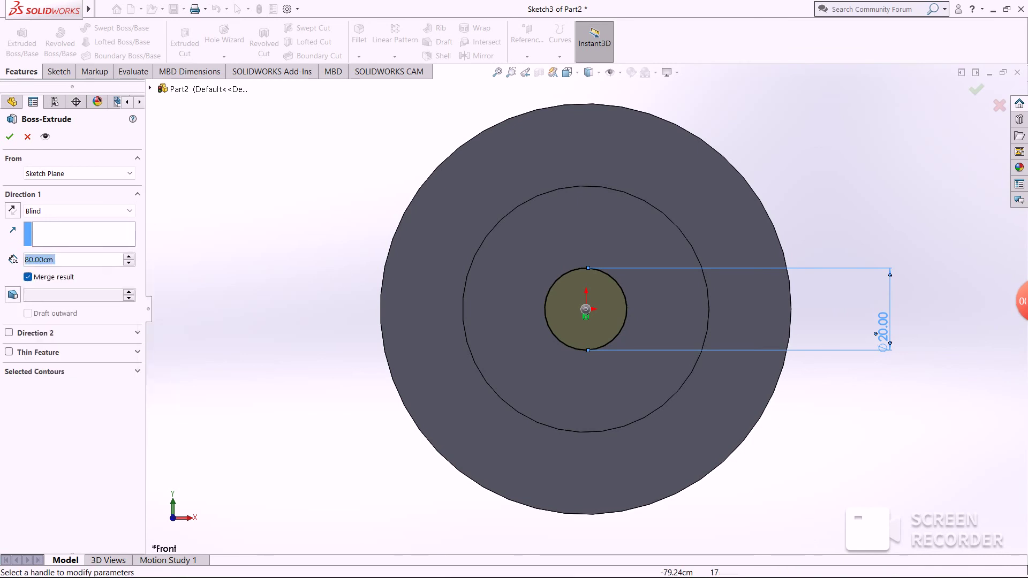
pyautogui.moveTo(586, 374); pyautogui.dragTo(481, 385, button='middle')
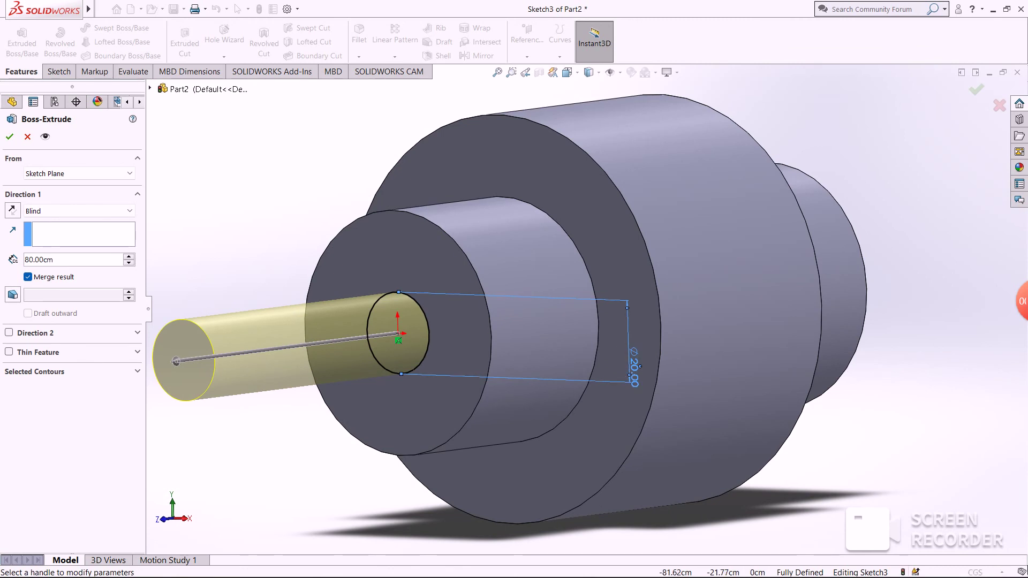
pyautogui.click(8, 333)
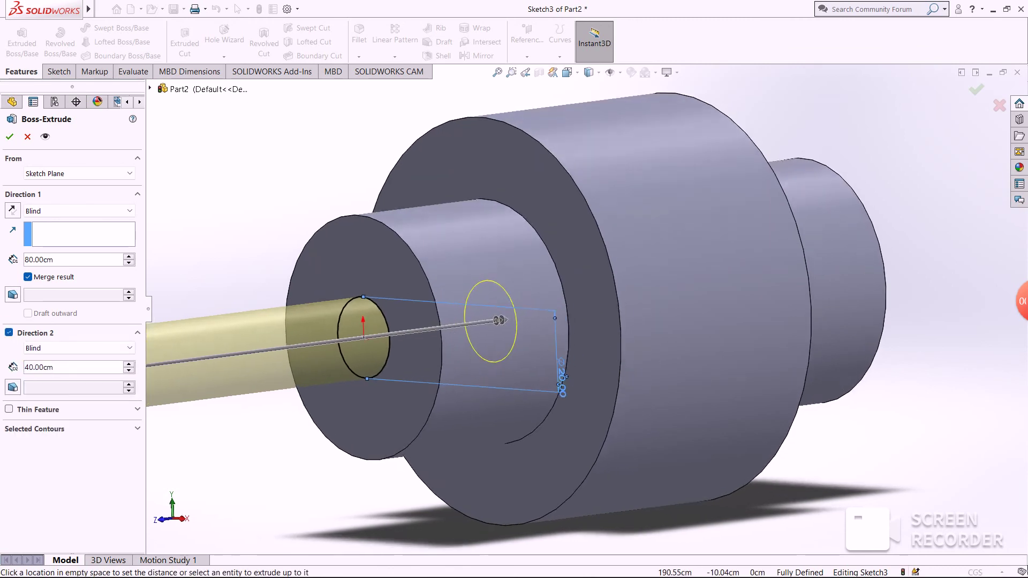
pyautogui.moveTo(514, 321); pyautogui.dragTo(407, 326, button='middle')
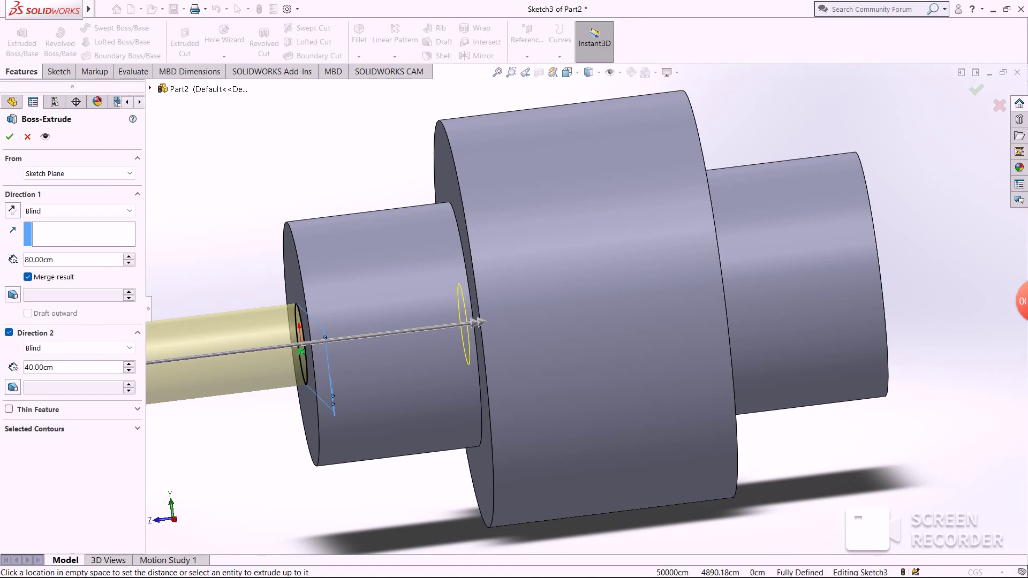
pyautogui.moveTo(60, 367); pyautogui.dragTo(12, 366)
pyautogui.write('220')
pyautogui.press('Return')
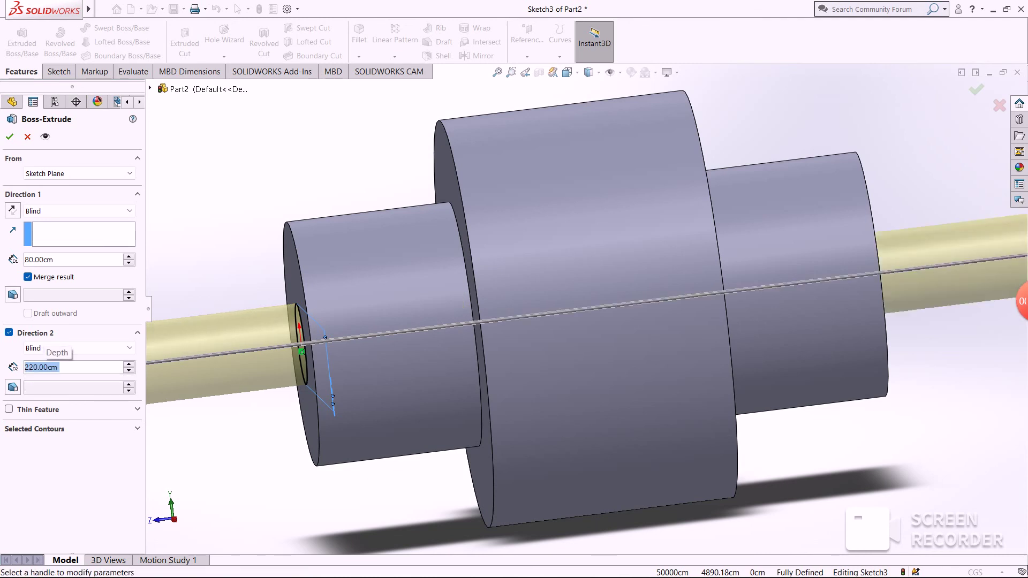
pyautogui.scroll(5, 708, 302)
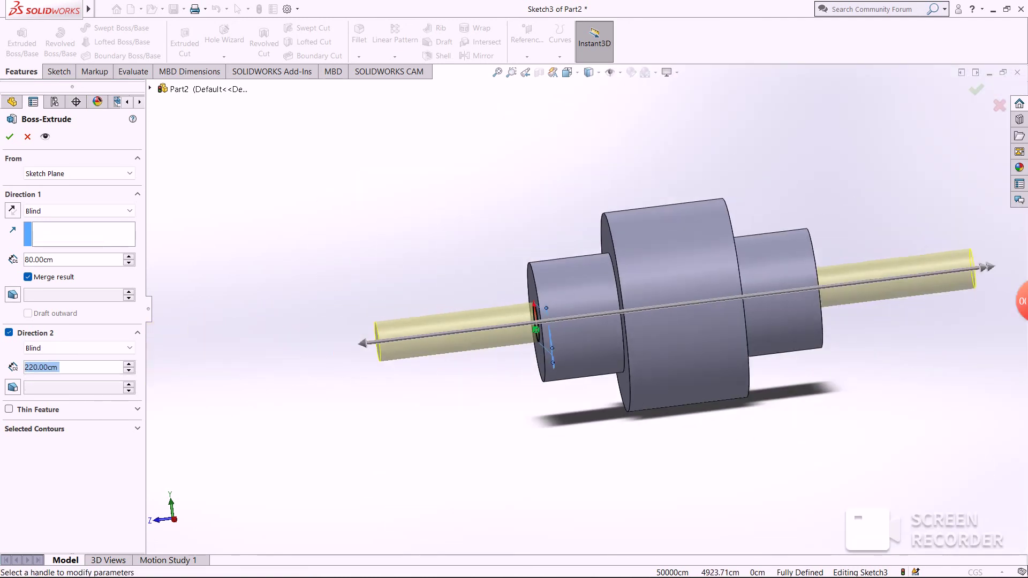
pyautogui.press('Return')
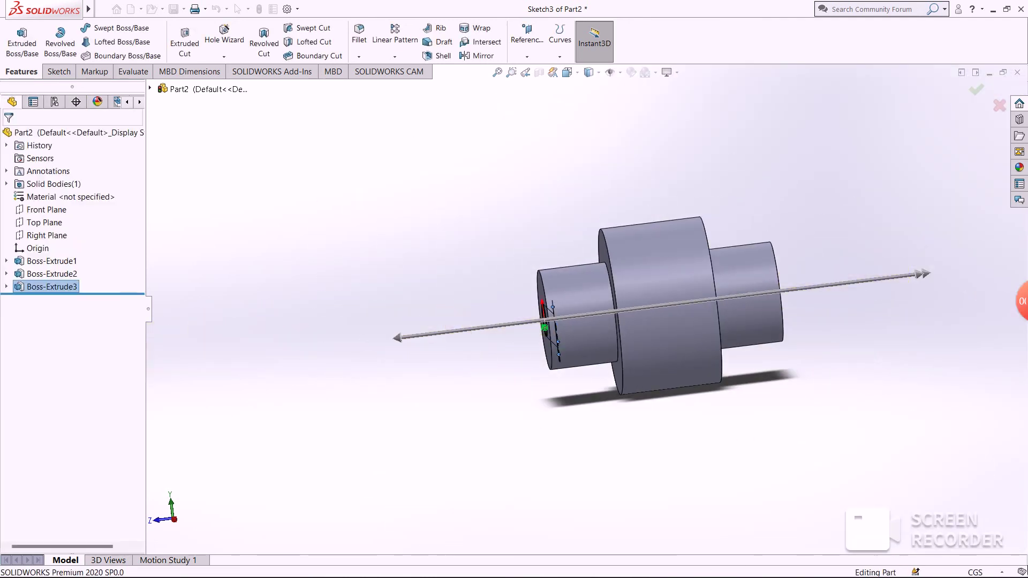
pyautogui.press('Escape')
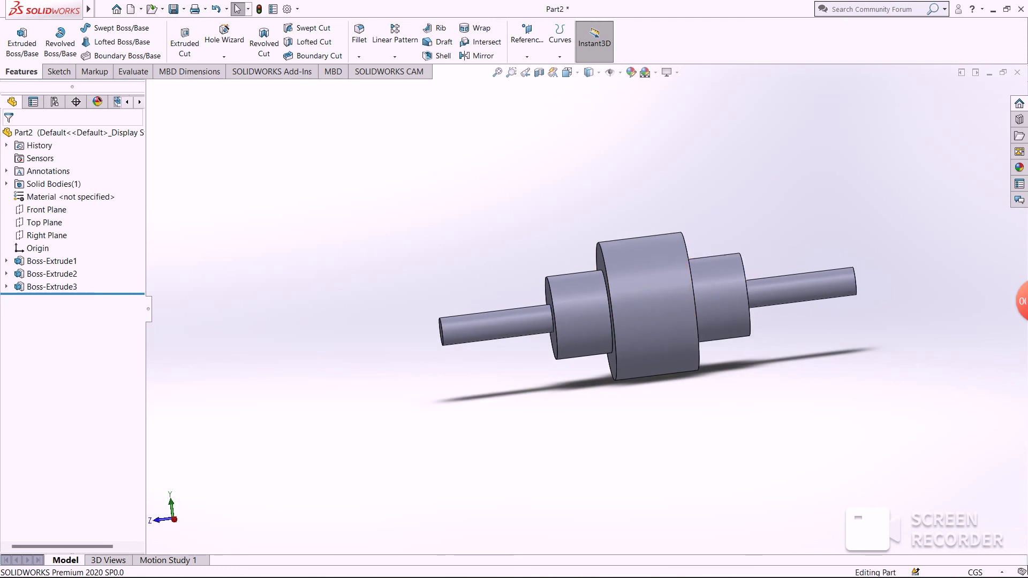
pyautogui.click(678, 561)
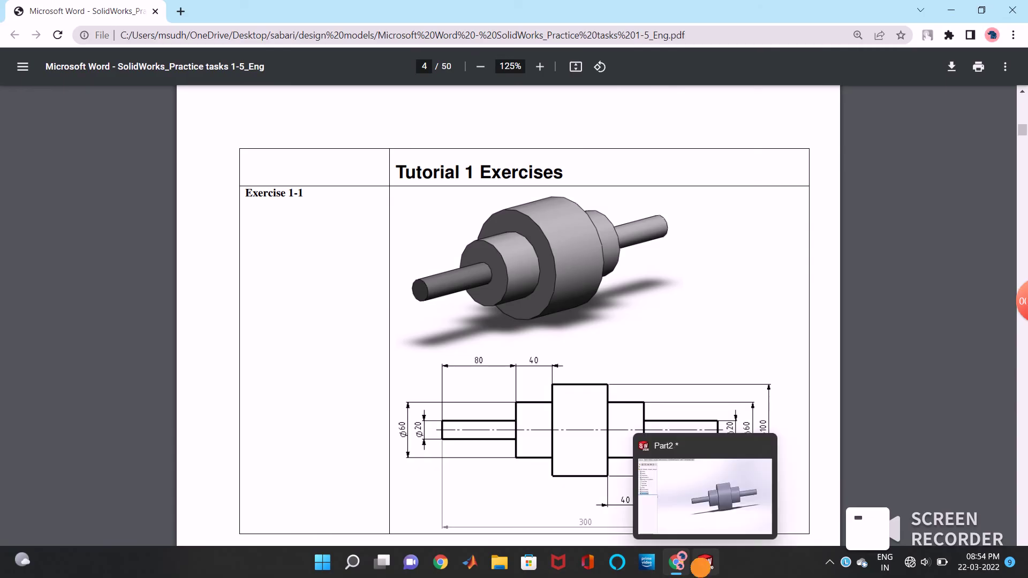
pyautogui.click(706, 561)
pyautogui.moveTo(599, 432)
pyautogui.mouseDown(button='middle')
pyautogui.moveTo(568, 428)
pyautogui.moveTo(581, 423)
pyautogui.mouseUp(button='middle')
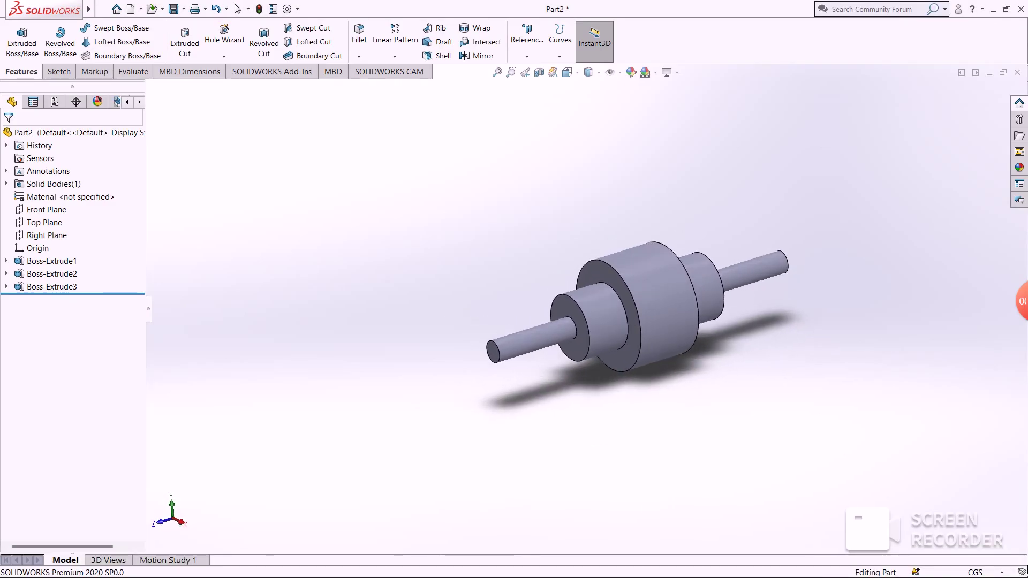
pyautogui.click(664, 310)
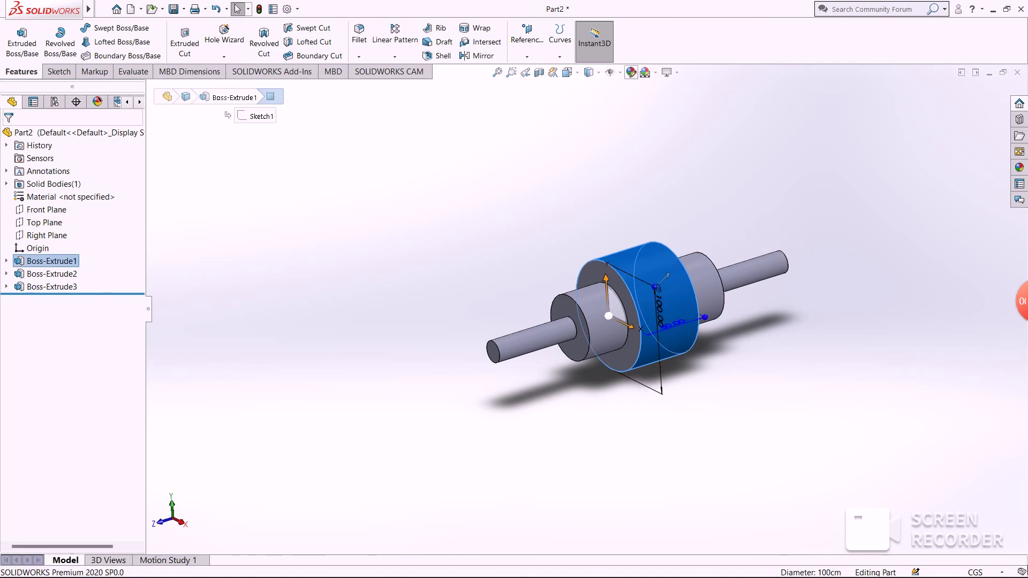
pyautogui.click(270, 97)
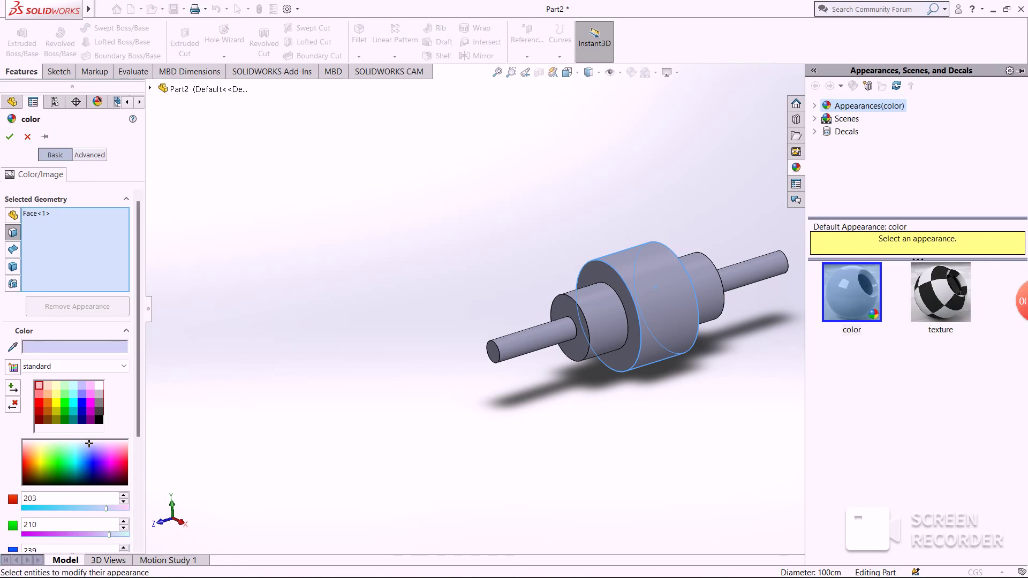
pyautogui.click(48, 402)
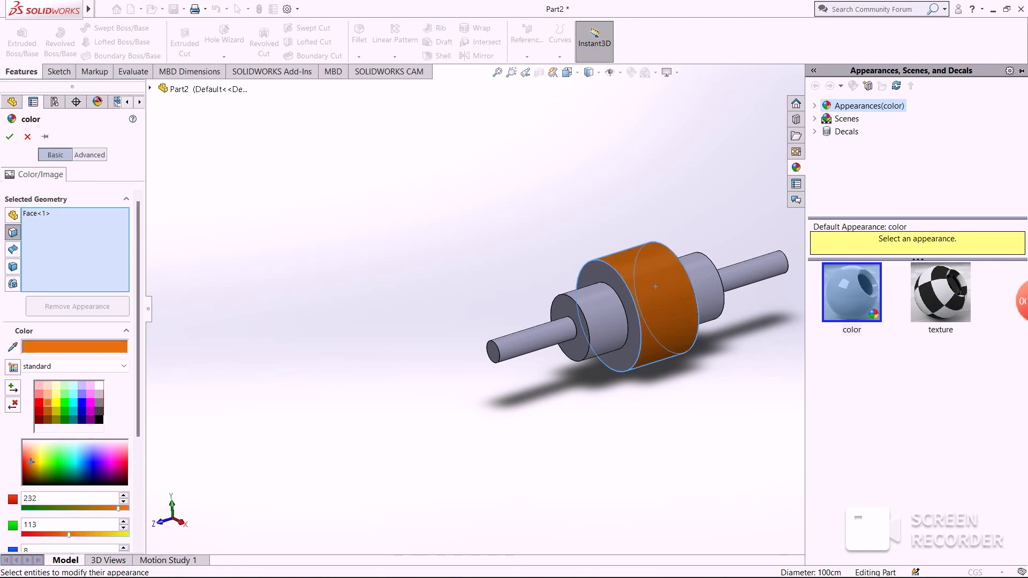
pyautogui.click(99, 419)
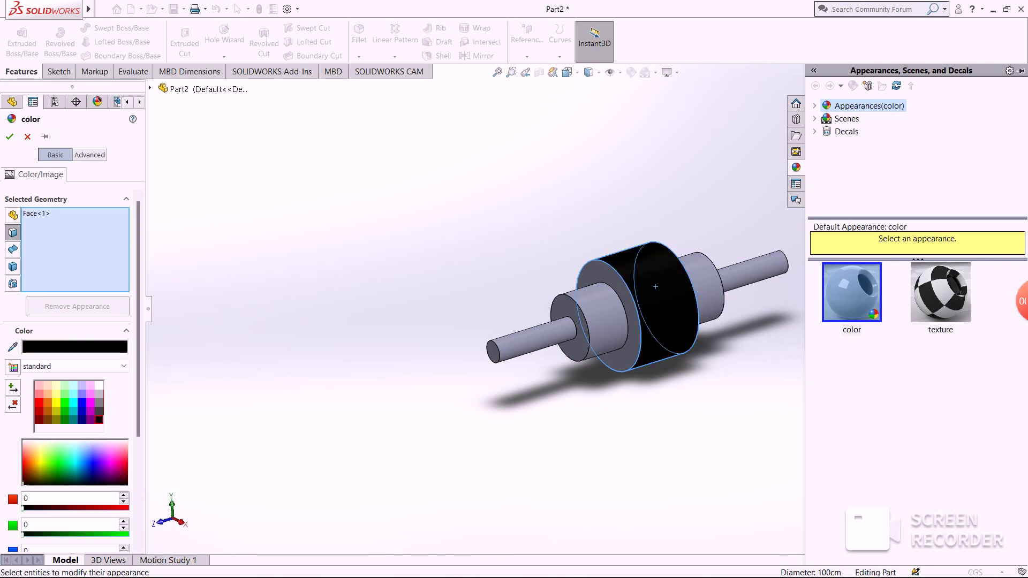
pyautogui.click(99, 403)
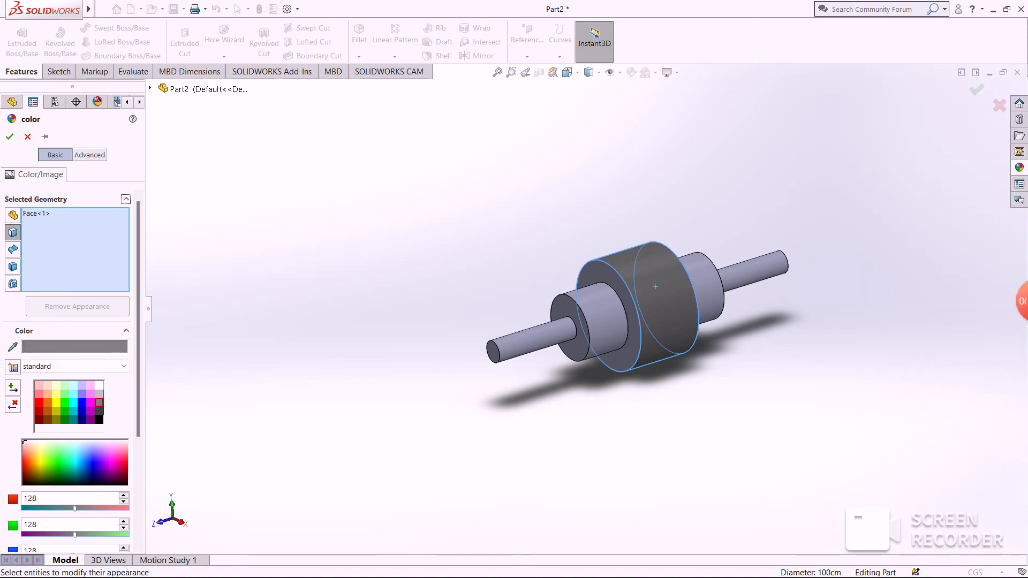
pyautogui.click(594, 311)
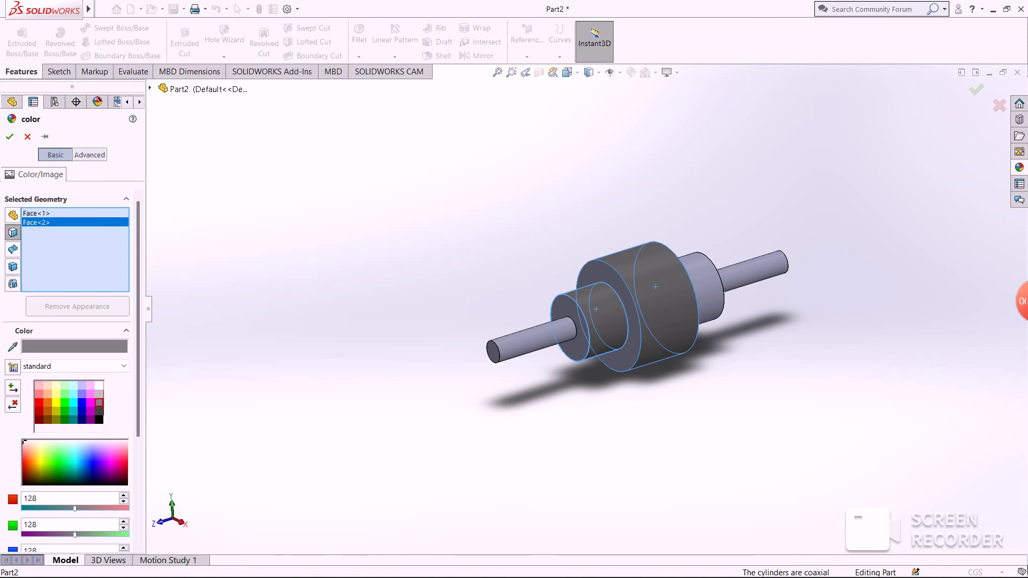
pyautogui.click(99, 394)
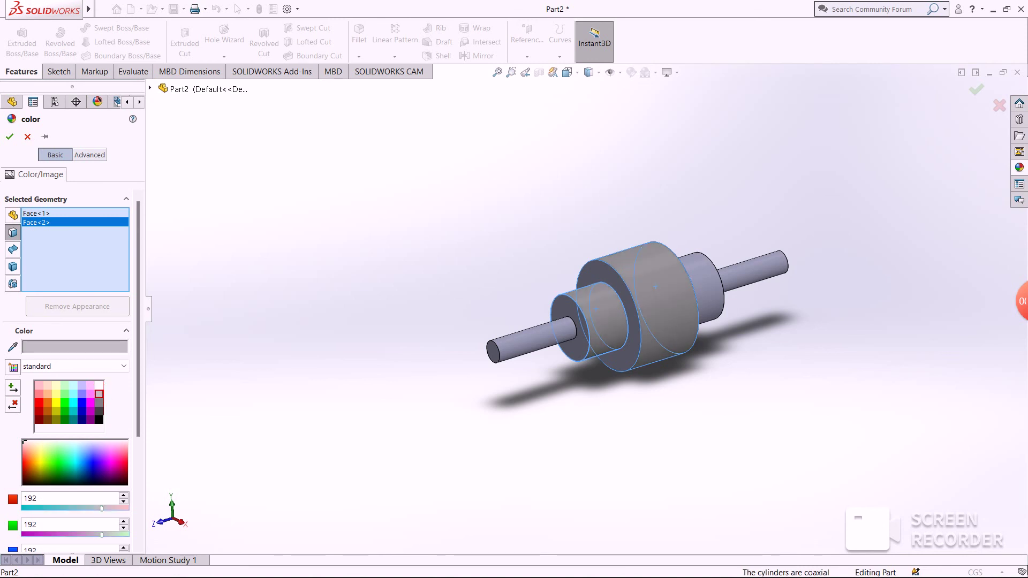
pyautogui.click(27, 137)
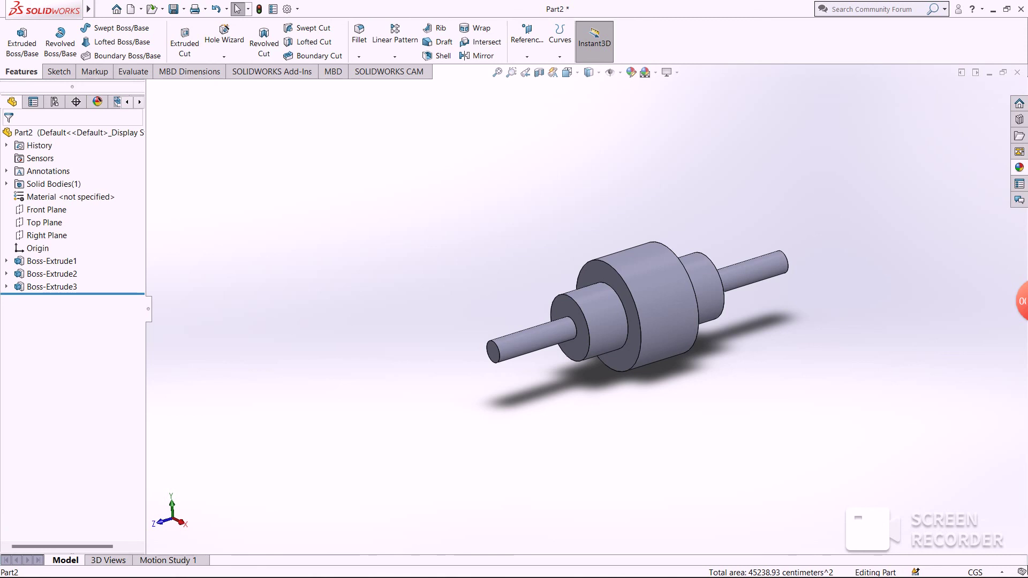
pyautogui.click(670, 299)
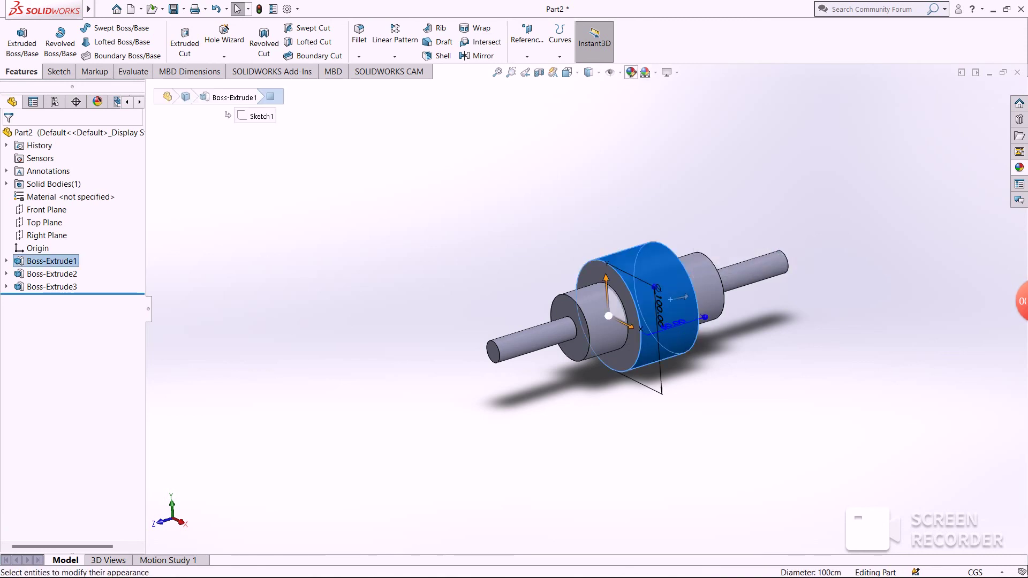
# Give the selected central Ø100 cylinder face a light purple appearance from the colour spectrum.
pyautogui.click(271, 97)
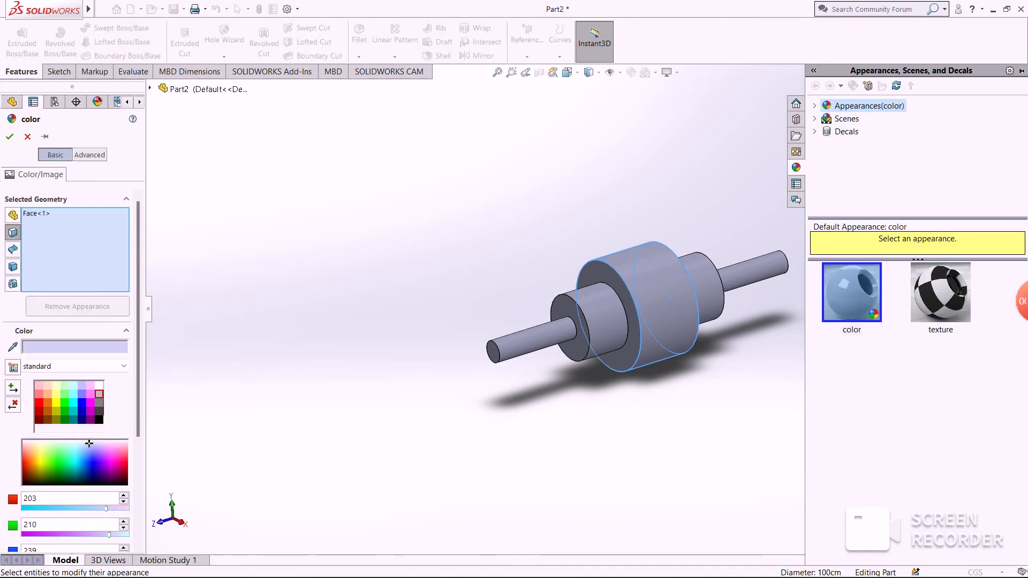
pyautogui.click(102, 461)
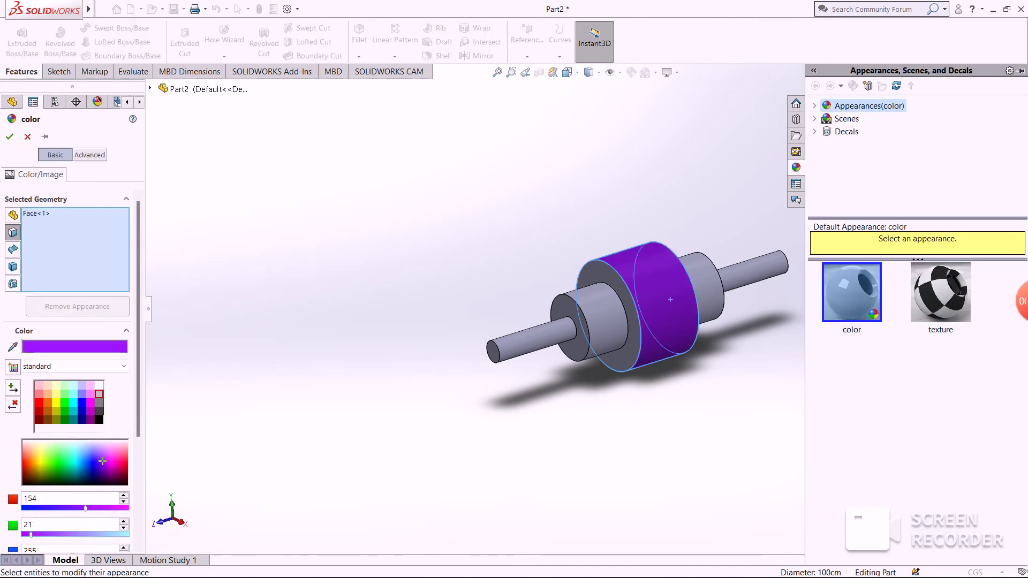
pyautogui.click(103, 457)
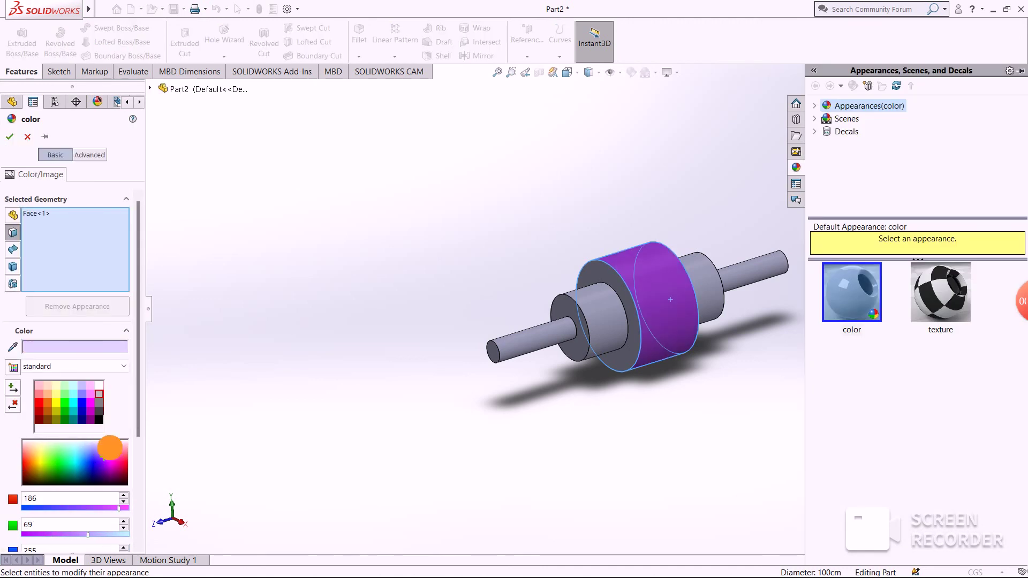
pyautogui.click(115, 446)
pyautogui.press('Escape')
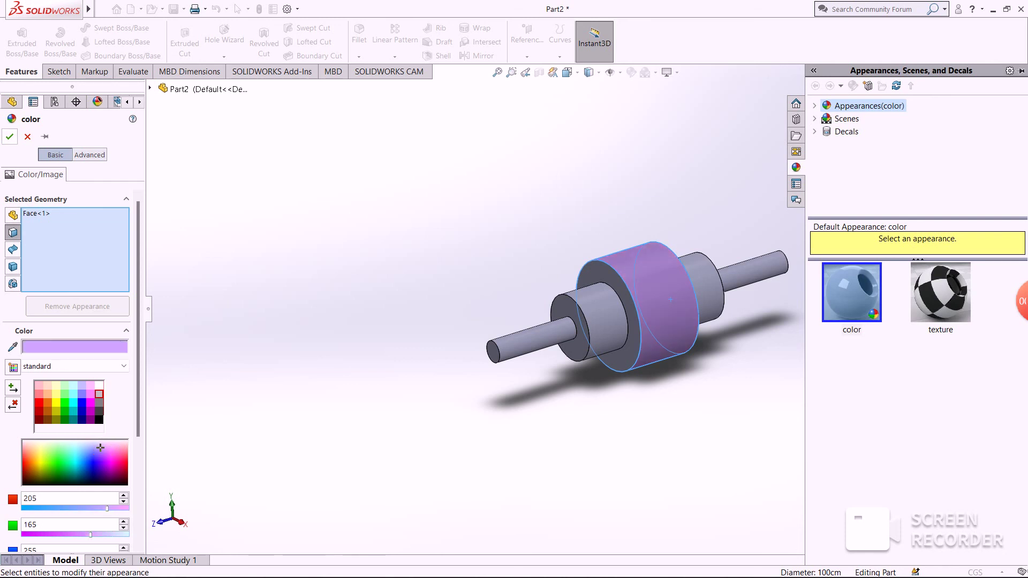
pyautogui.moveTo(718, 333); pyautogui.dragTo(655, 326, button='middle')
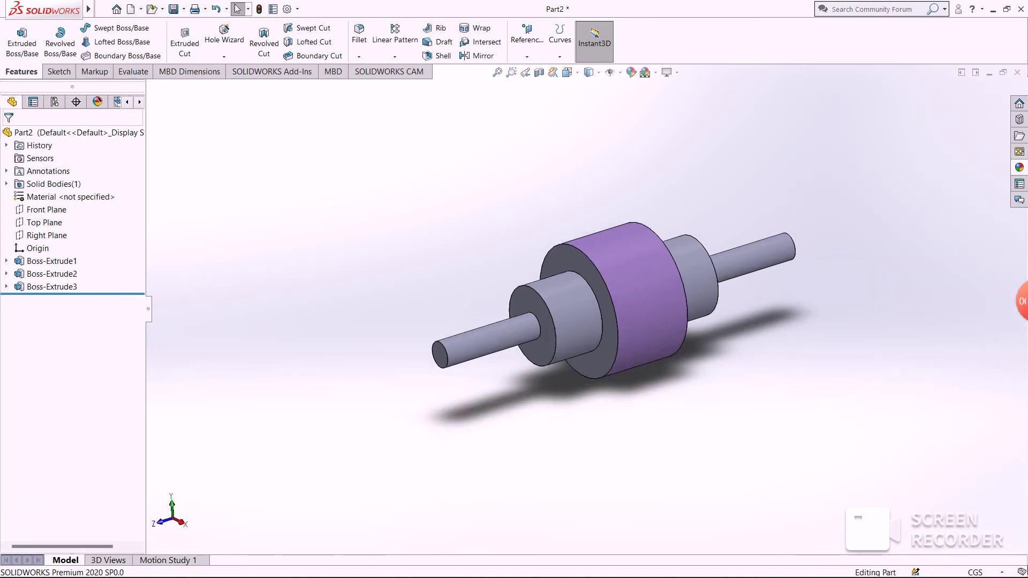
pyautogui.scroll(-2, 649, 329)
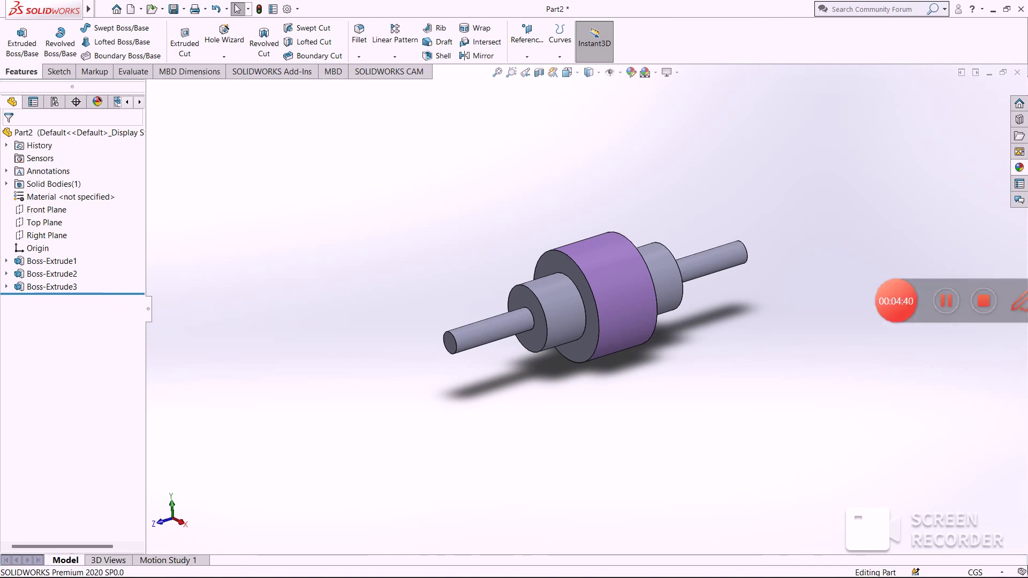